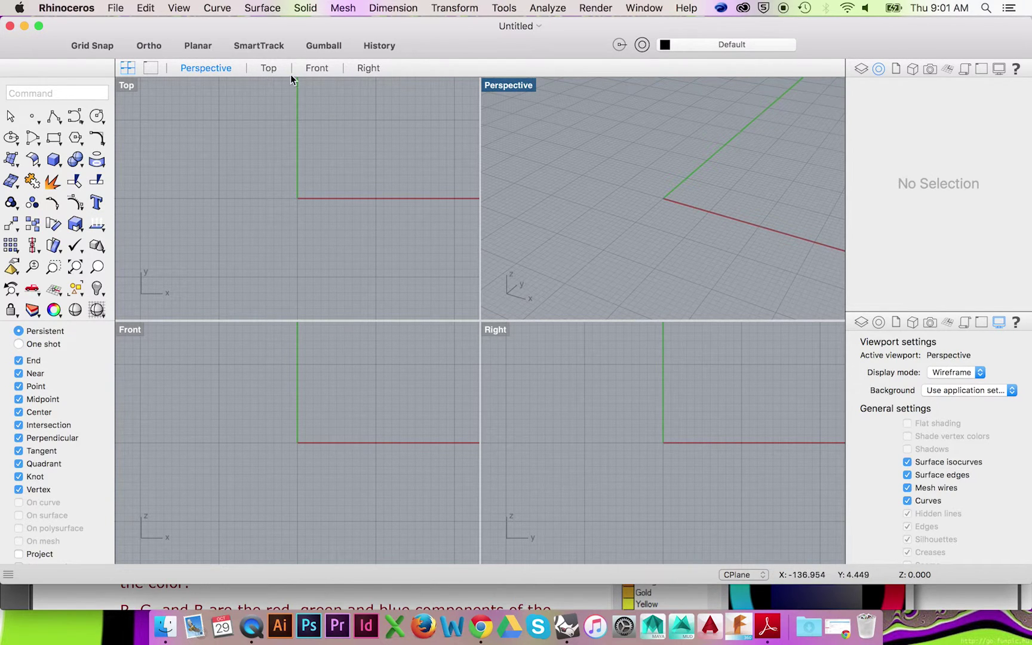
Show the Layers panel from the Edit menu and dock it in the side panel
click(146, 9)
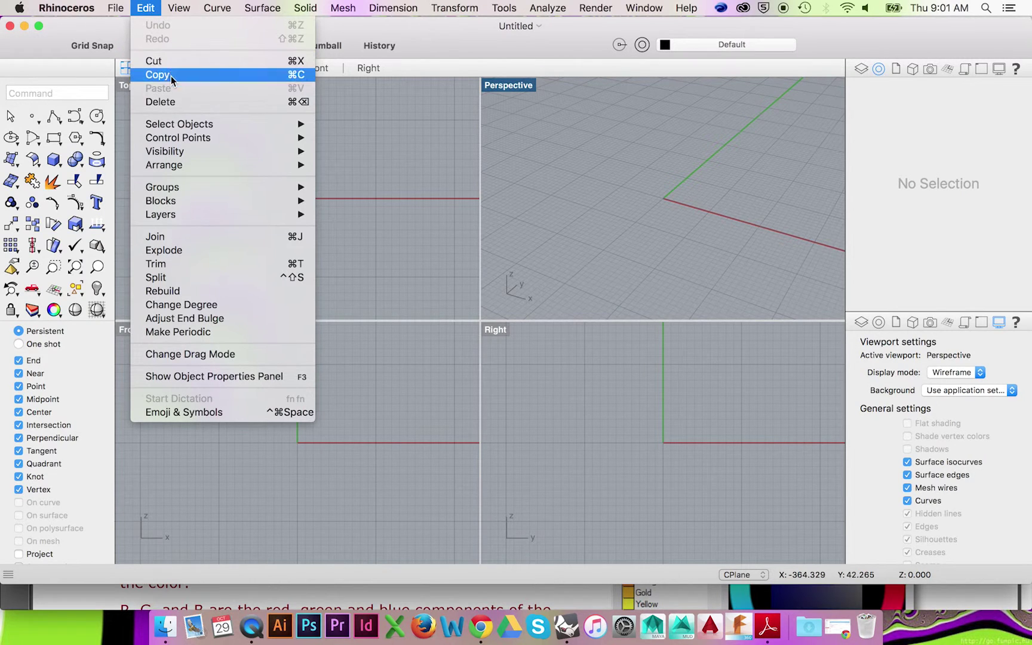
mouse_move(241, 219)
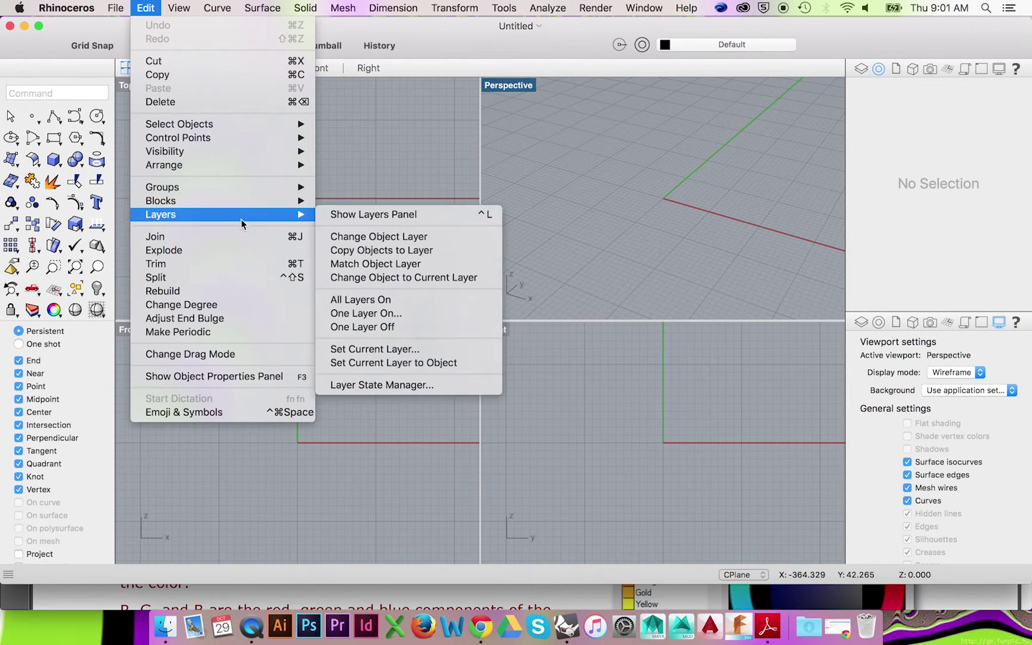
click(360, 214)
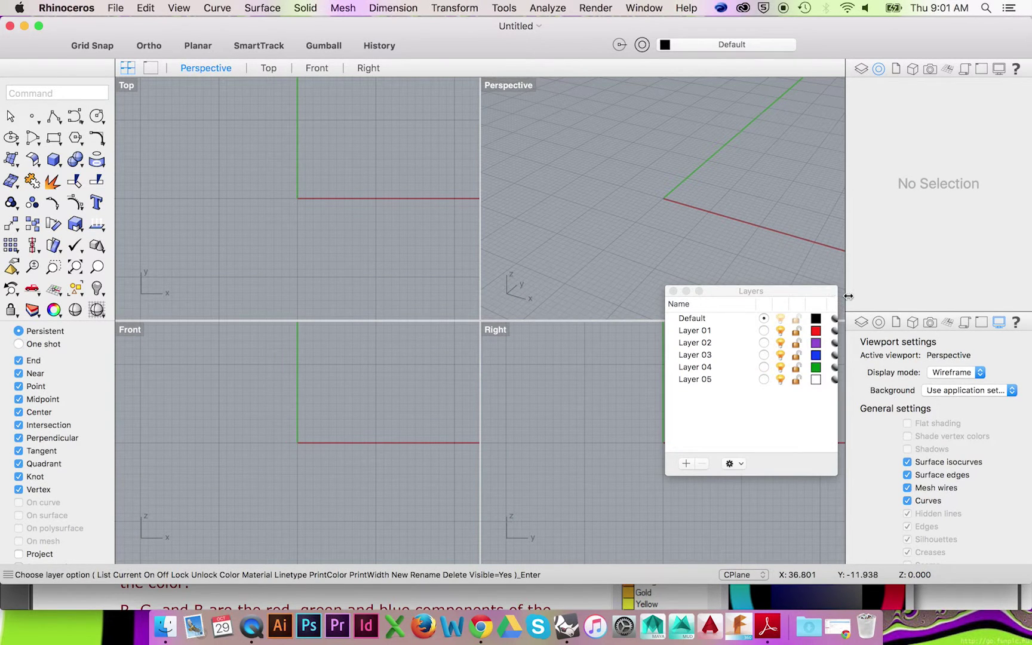
drag(843, 296, 851, 296)
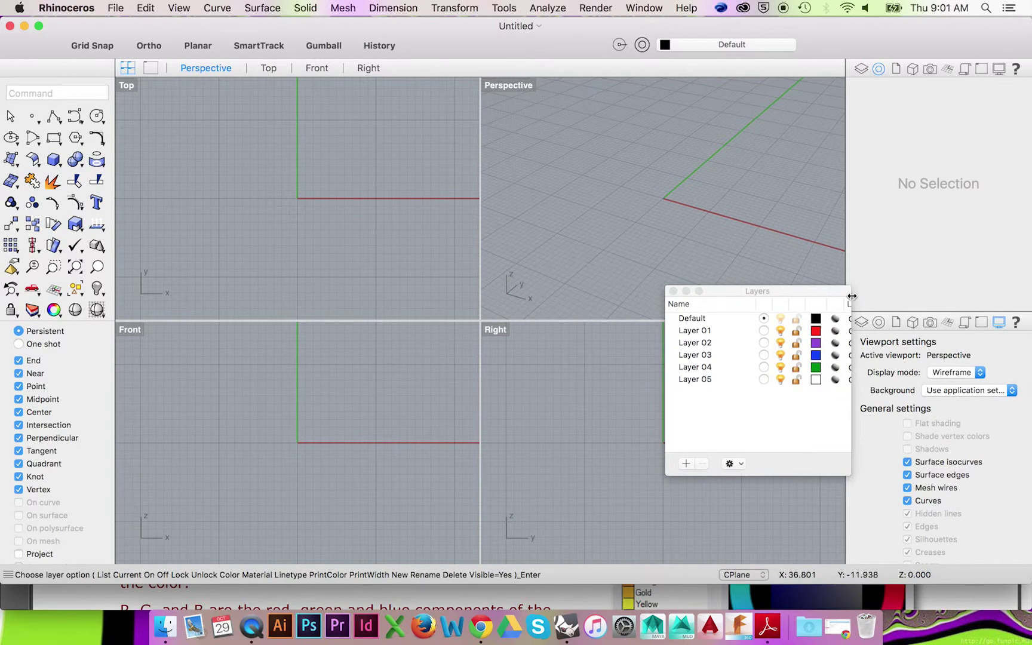
click(860, 69)
click(673, 291)
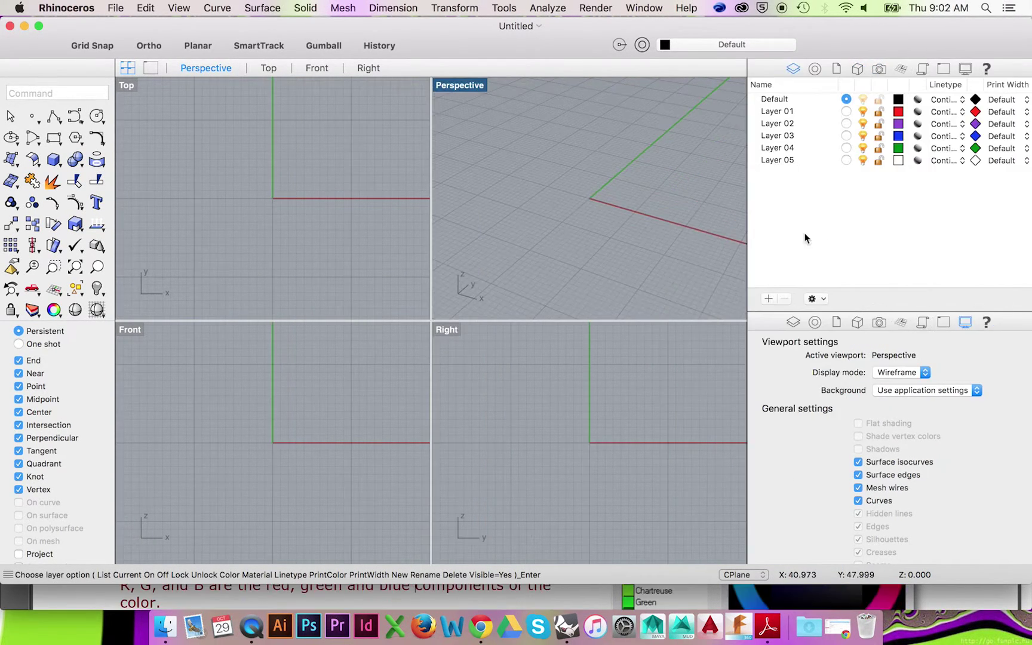
Add new layers, rename them Curves and Solids, and open Layer 01's colour
click(767, 298)
click(767, 298)
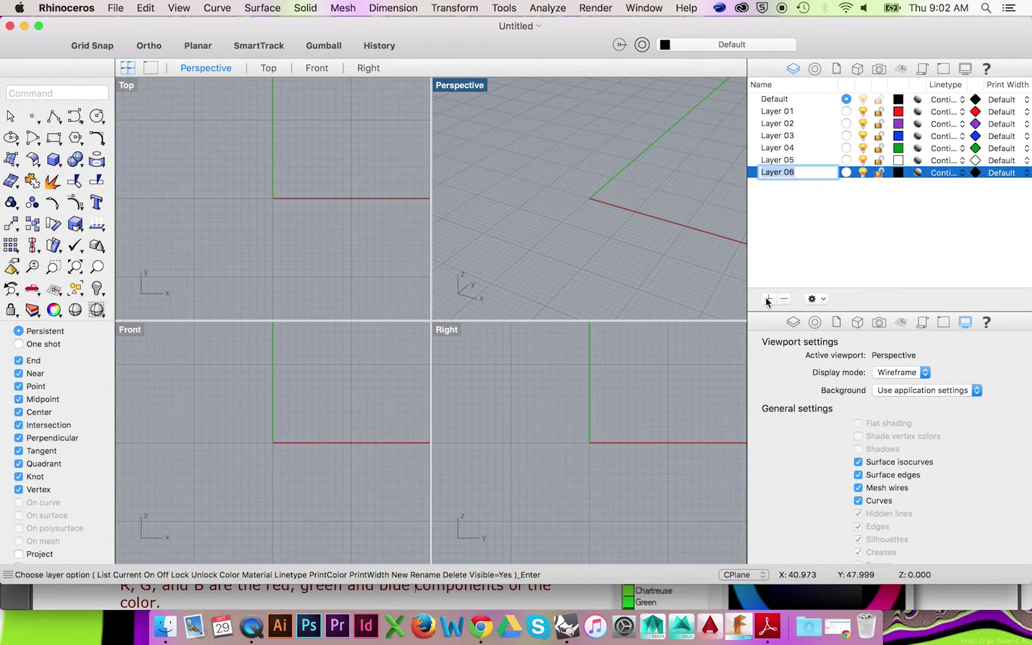
click(774, 263)
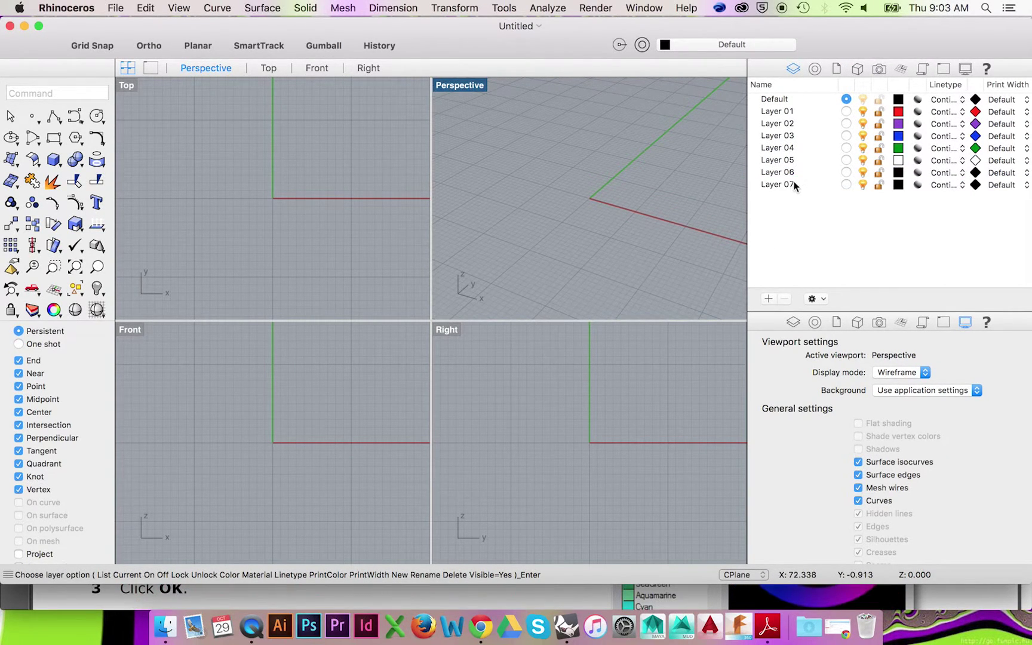
click(779, 186)
click(779, 186)
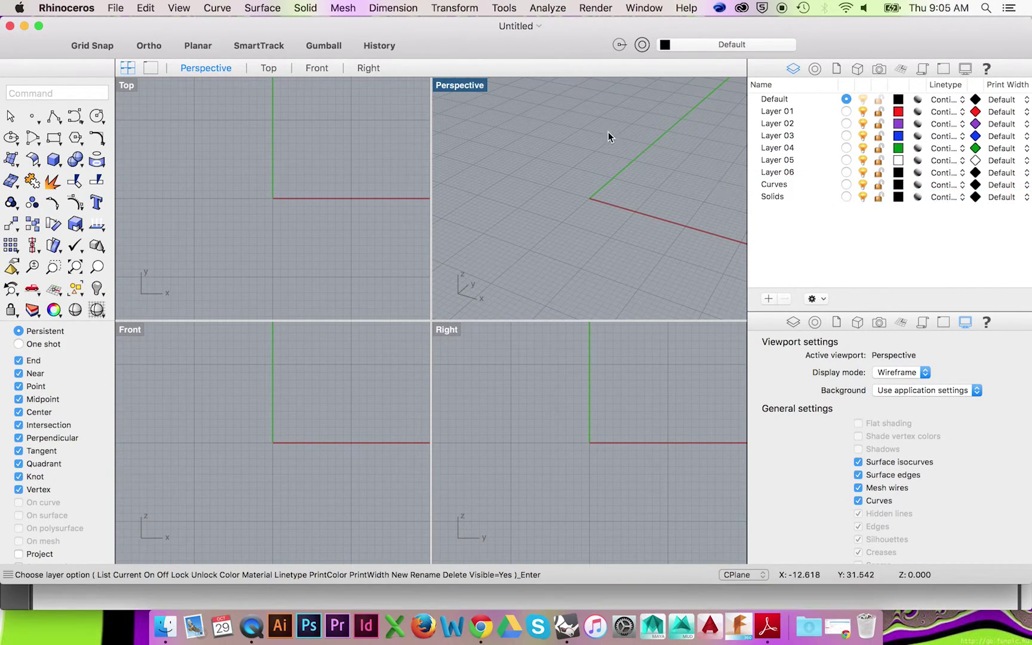
click(897, 114)
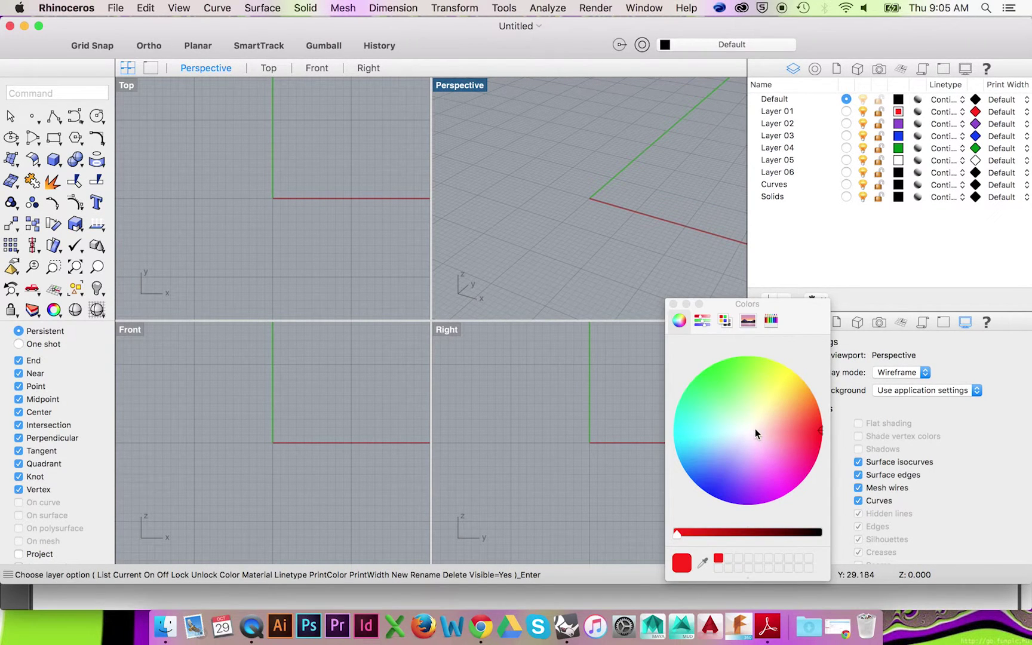
Make Layer 01 pale yellow and draw a four-point polyline
click(766, 400)
click(672, 306)
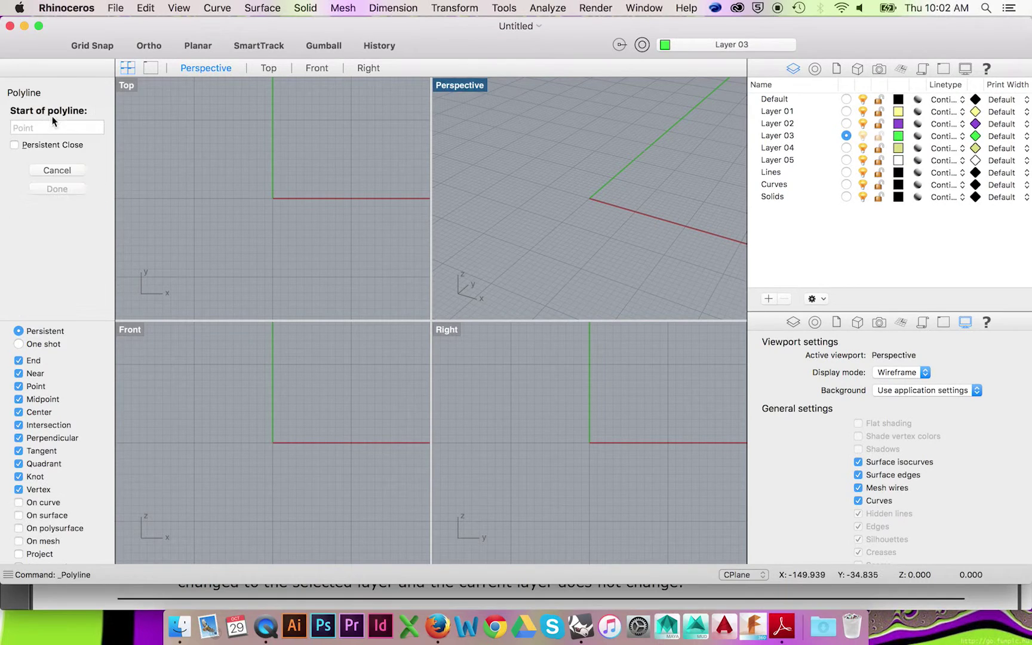
click(179, 186)
click(283, 195)
click(263, 135)
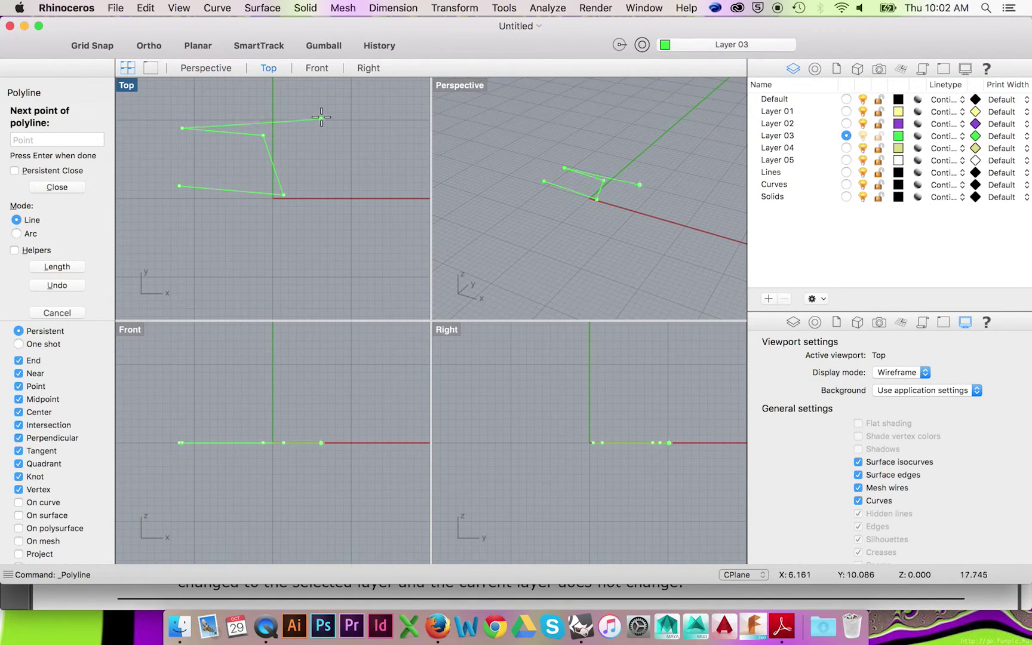
click(182, 127)
key(Return)
On the Curves layer, draw a freeform curve joining the polyline's two open ends
click(845, 185)
click(54, 116)
click(182, 128)
click(160, 128)
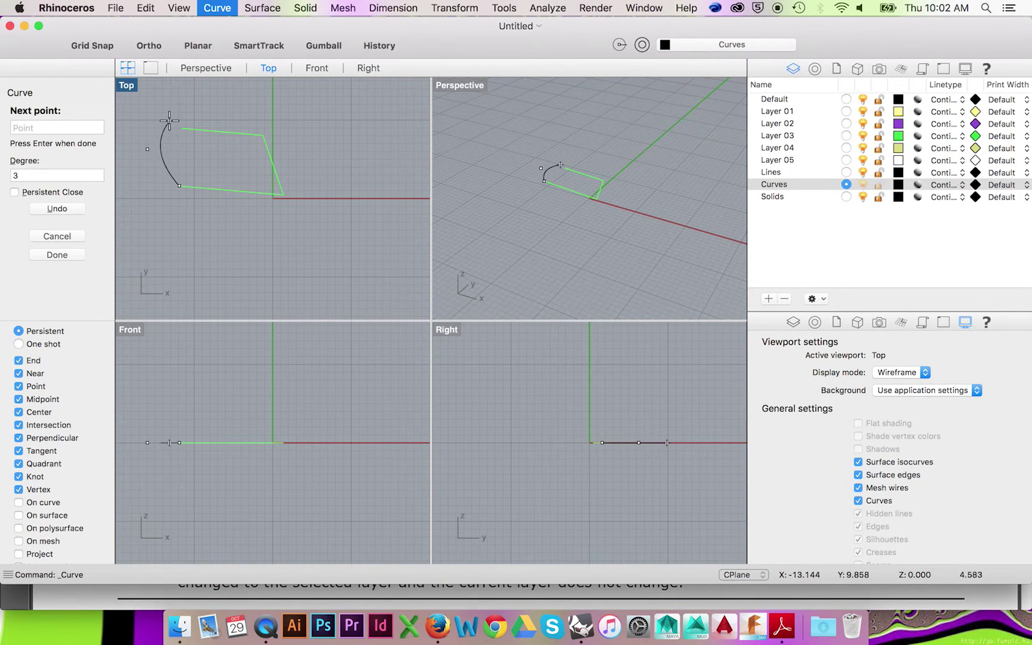
click(158, 180)
click(179, 185)
key(Return)
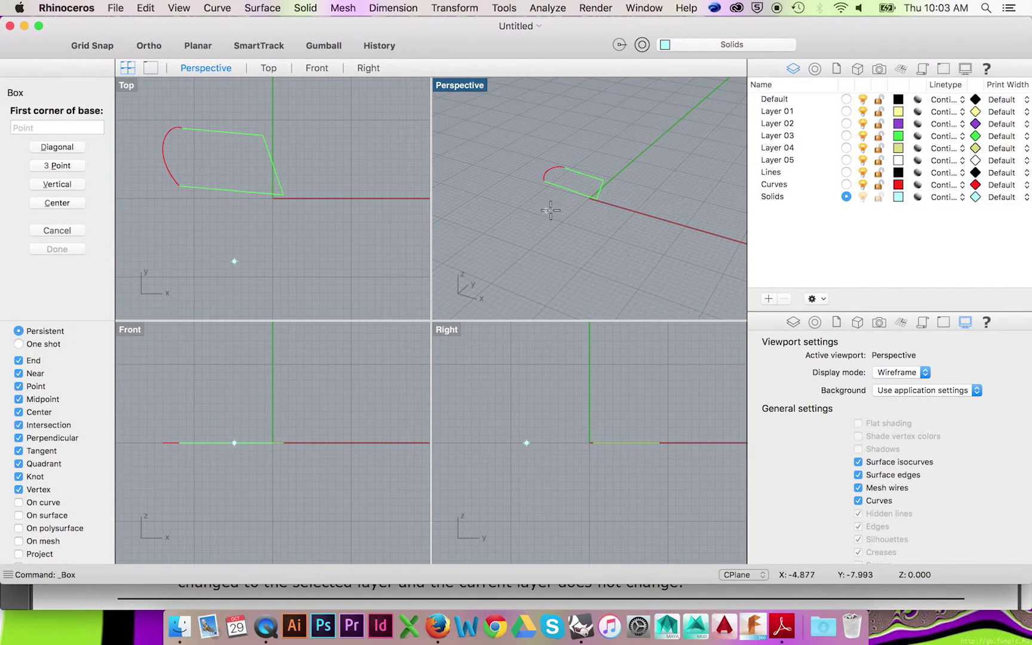
Draw a box on the Solids layer, then move it and undo the move
click(569, 190)
click(574, 210)
click(575, 173)
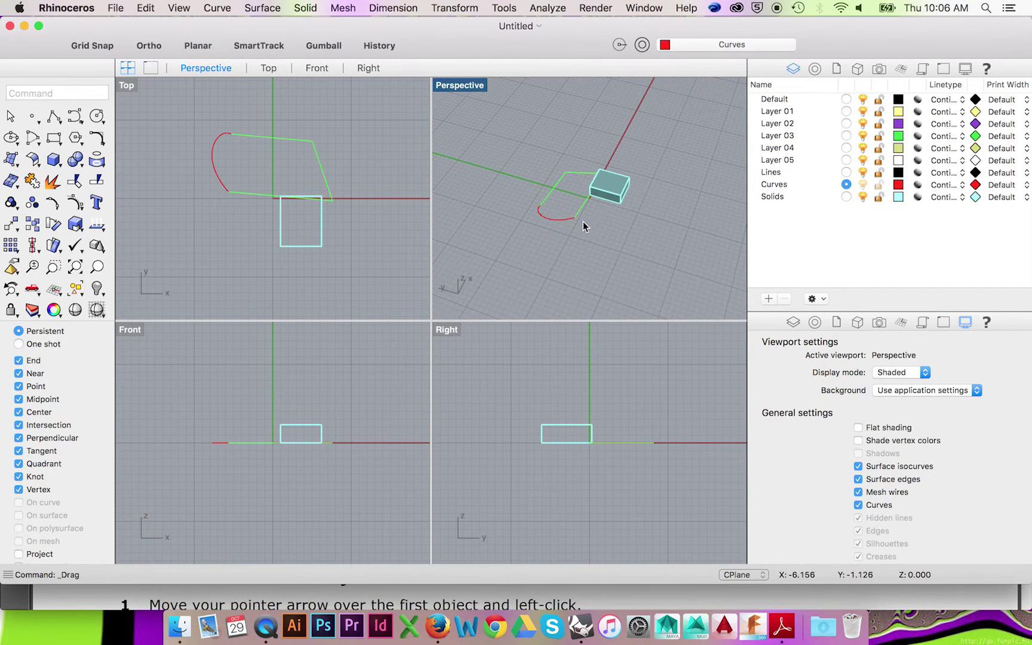
drag(606, 192, 569, 193)
key(super+z)
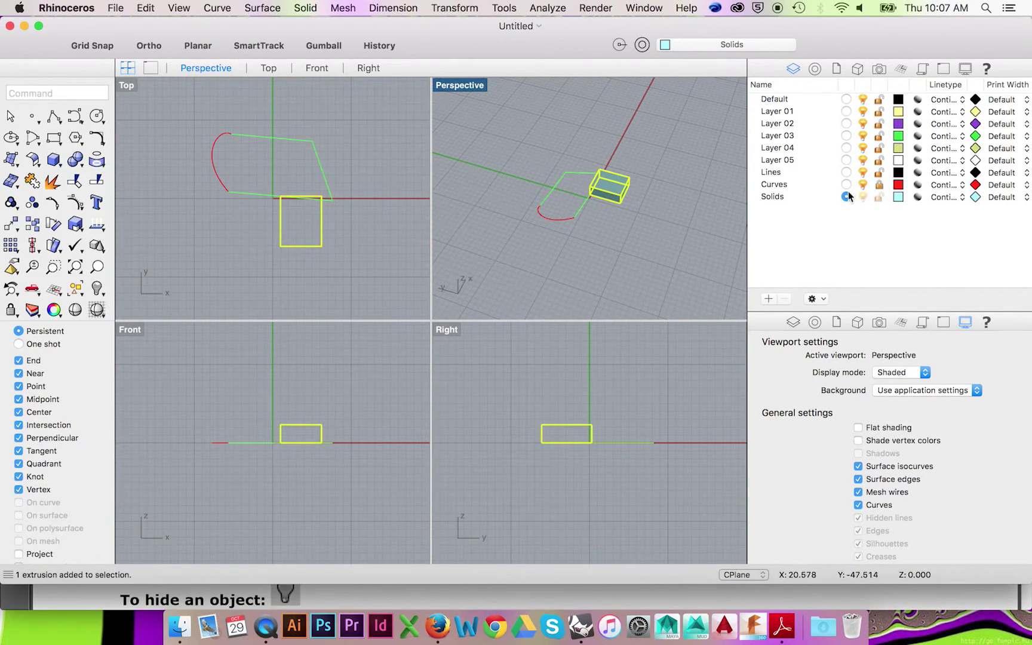
Undo the last move, switch between Curves and Solids, and lock the Curves layer
click(846, 185)
key(super+z)
click(846, 196)
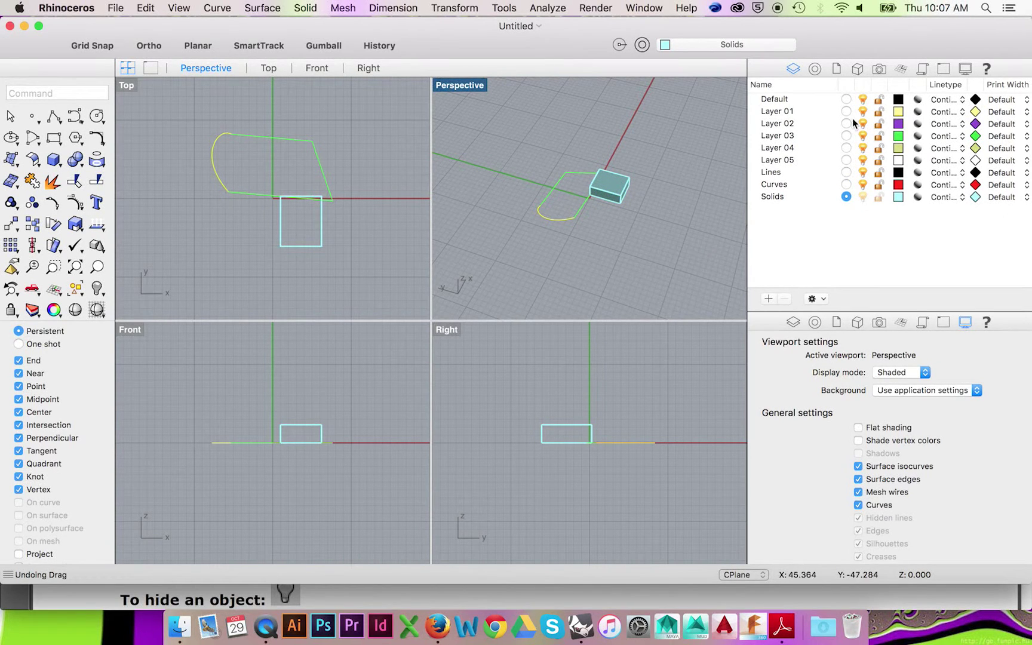
click(877, 185)
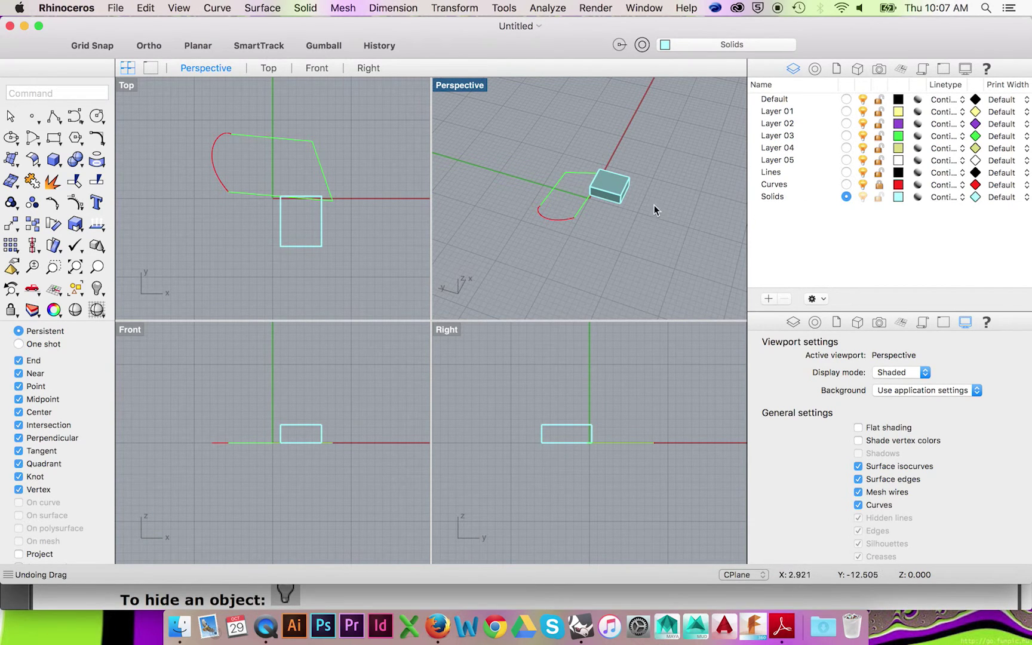
Hide and reshow the Curves layer twice, then select the box
click(862, 185)
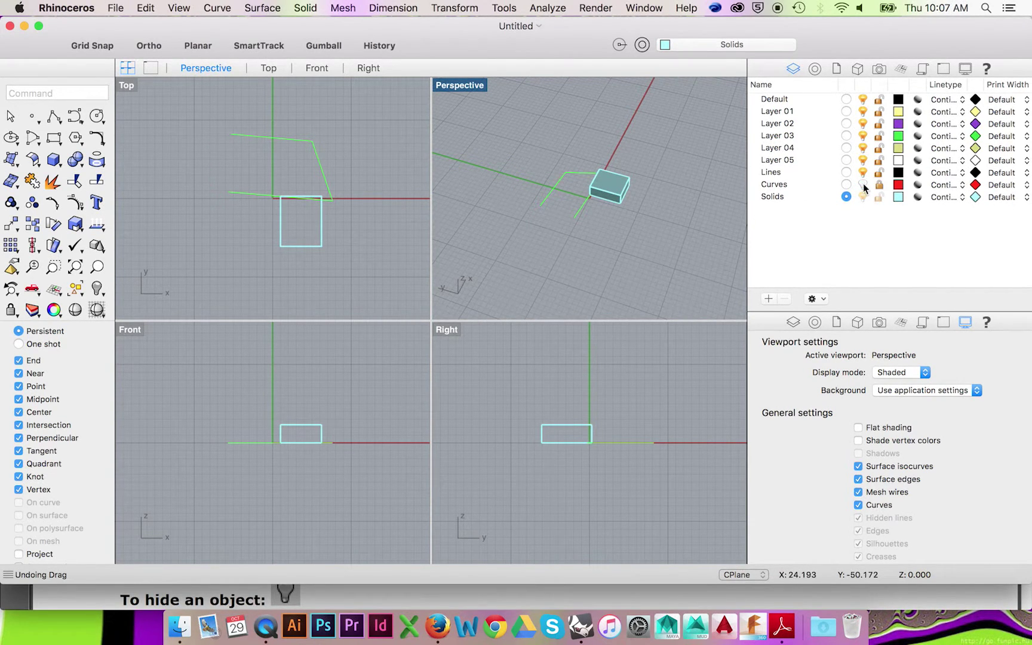
click(862, 185)
click(862, 185)
click(862, 185)
click(609, 186)
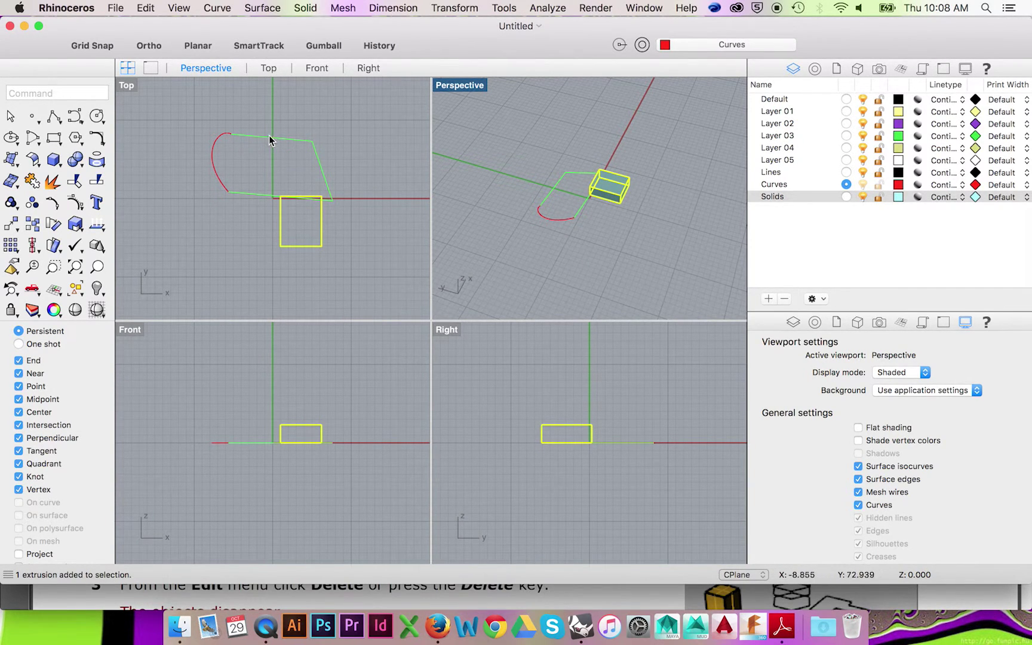
Move the selected box to Layer 01 with Change Object Layer, then switch to the PDF guide
click(146, 8)
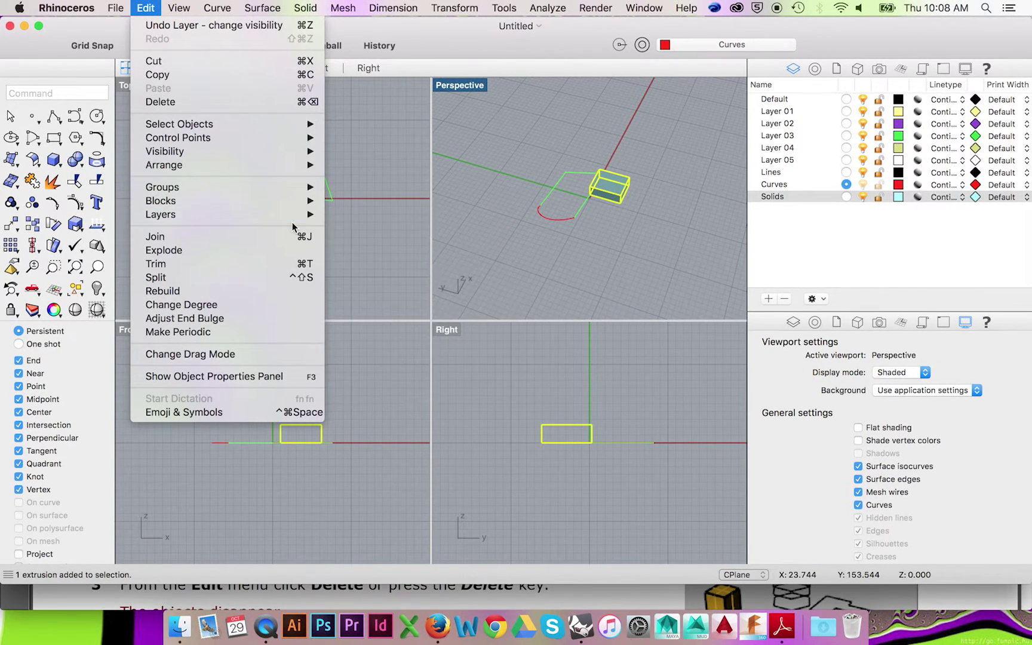
mouse_move(304, 215)
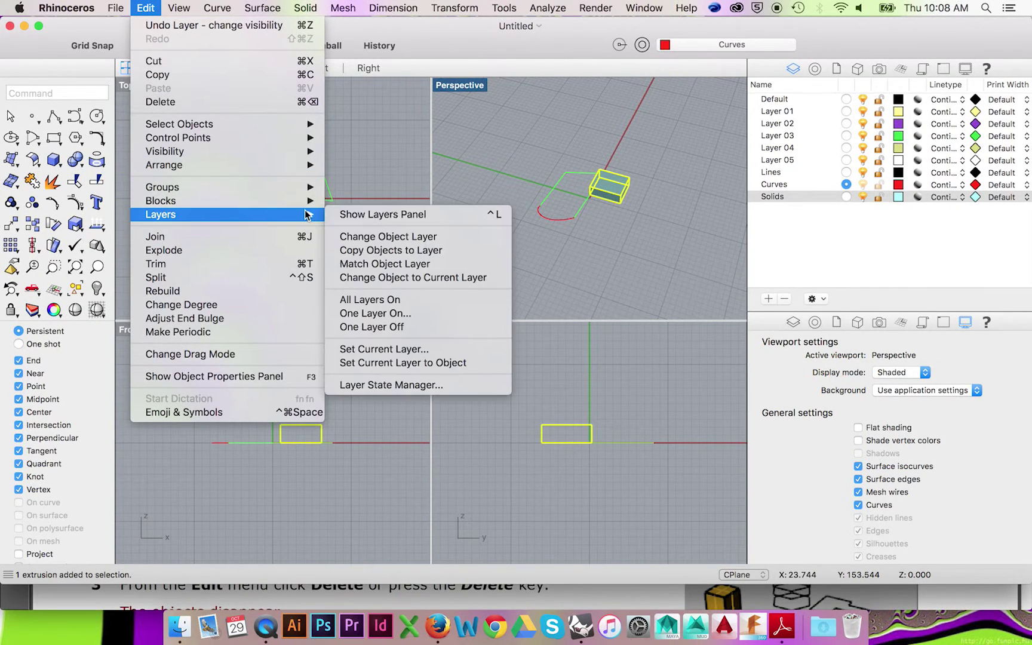
click(400, 239)
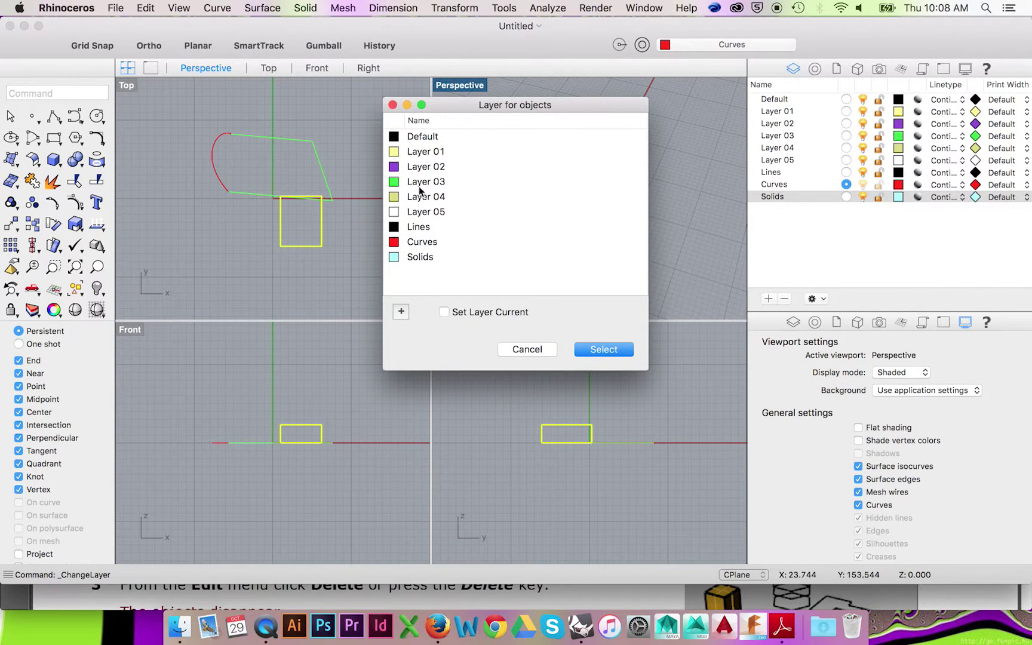
click(431, 153)
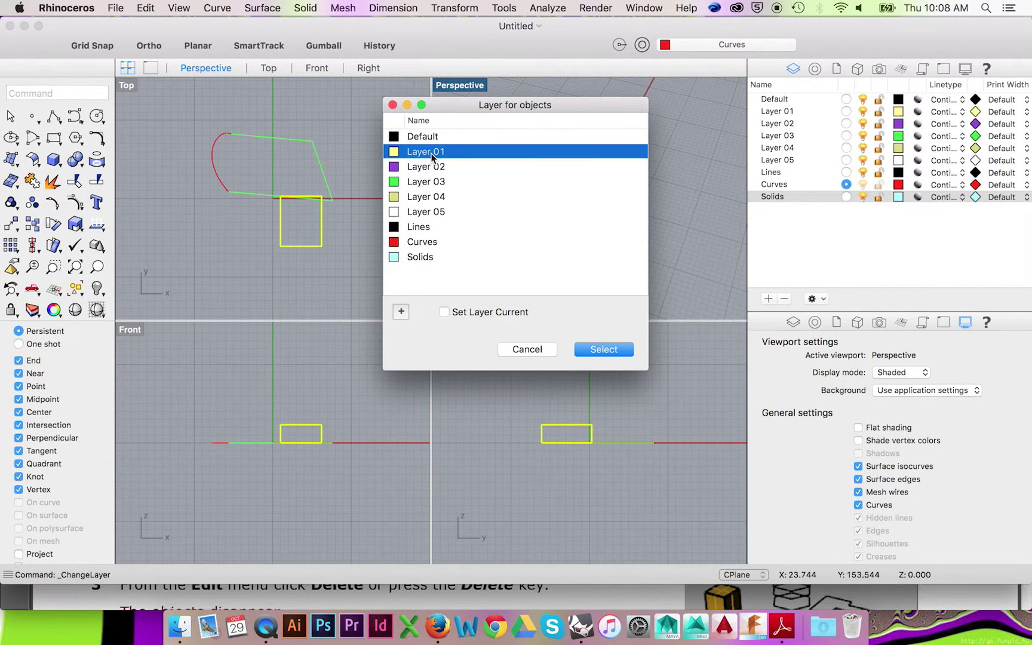
click(600, 351)
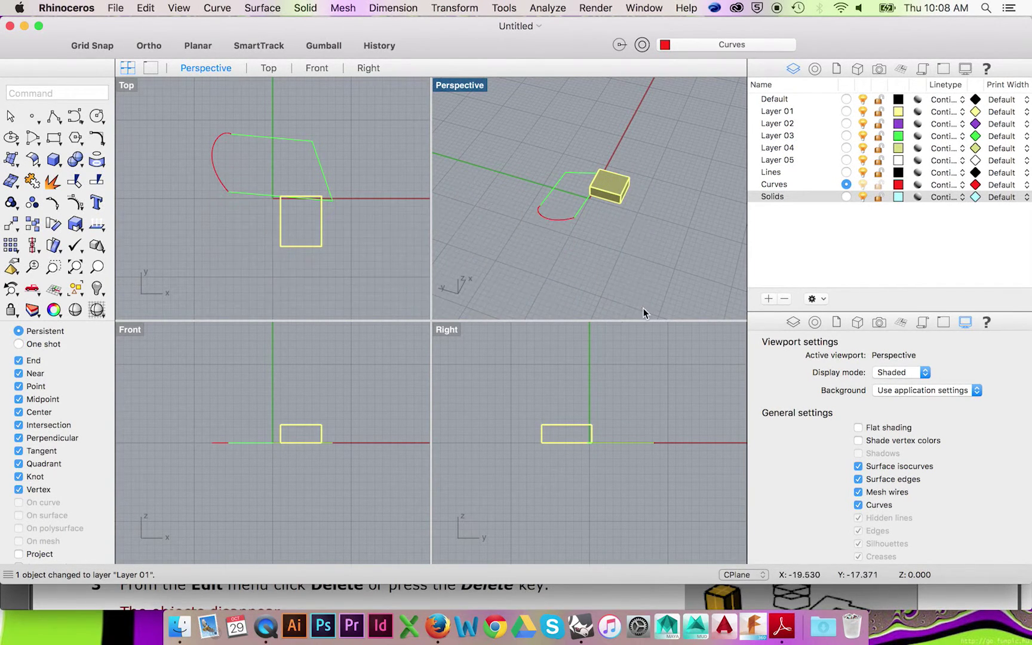
key(super+Tab)
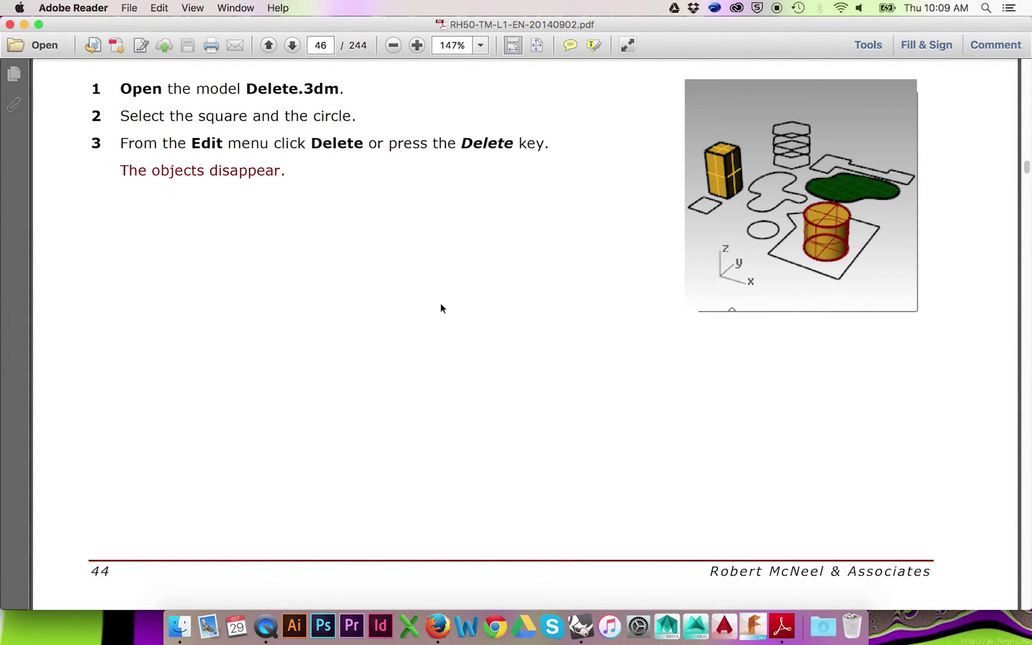
Read the Delete exercise, return to Rhino, and select the small square and circle
scroll(457, 318, down, 1)
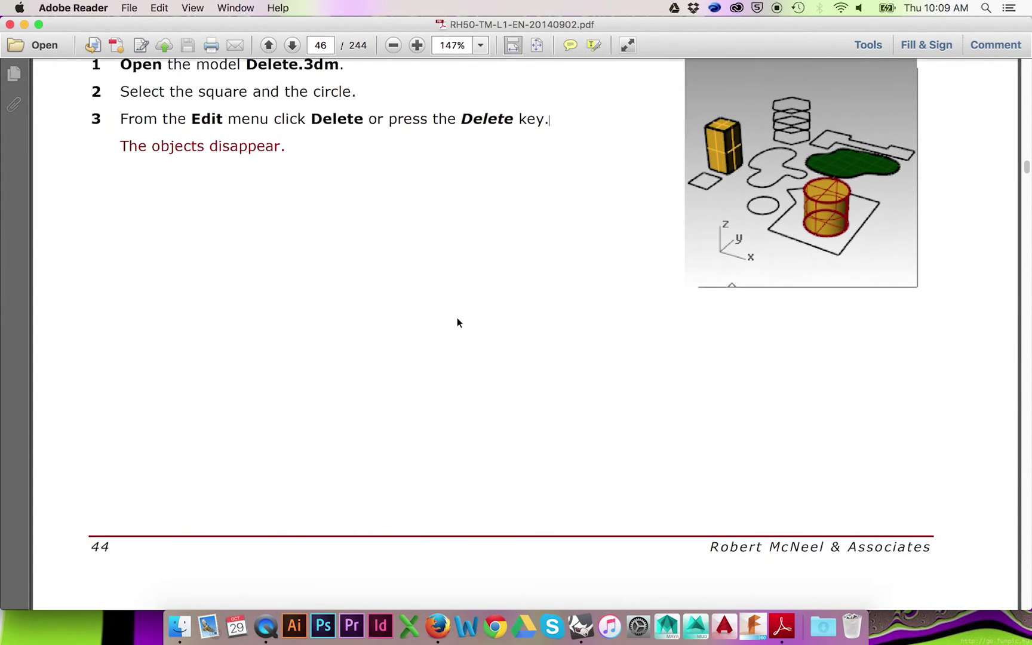
scroll(457, 322, down, 1)
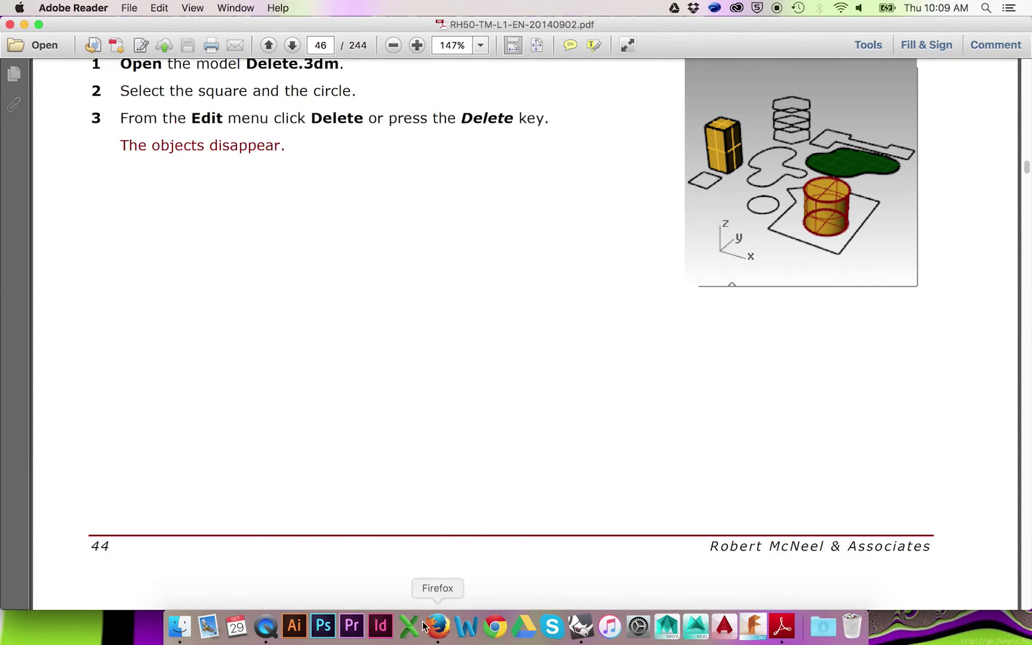
click(579, 628)
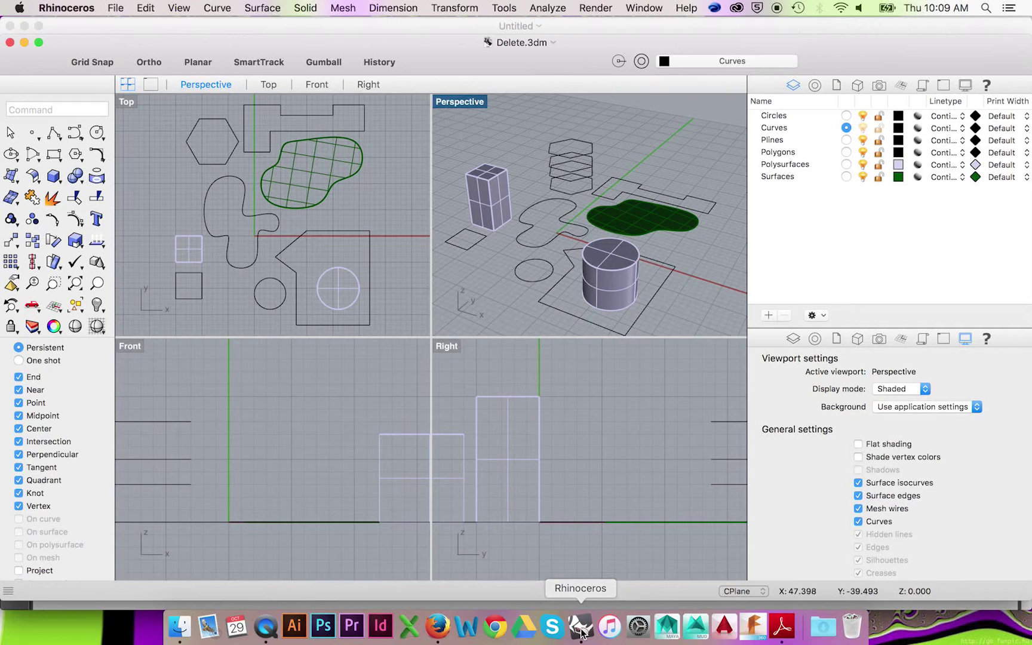
click(470, 247)
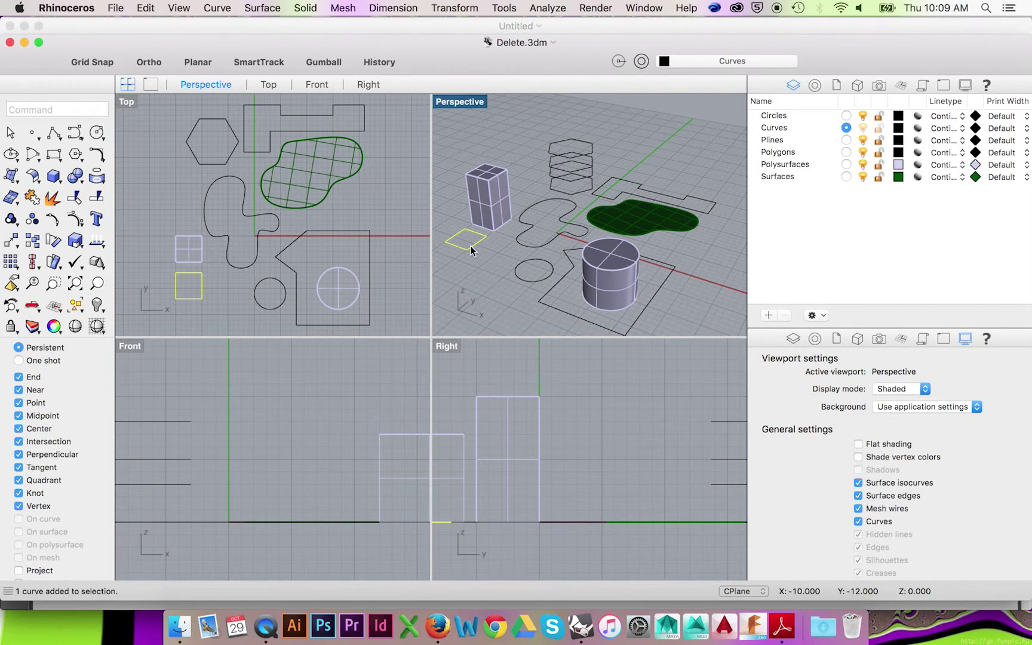
click(531, 280)
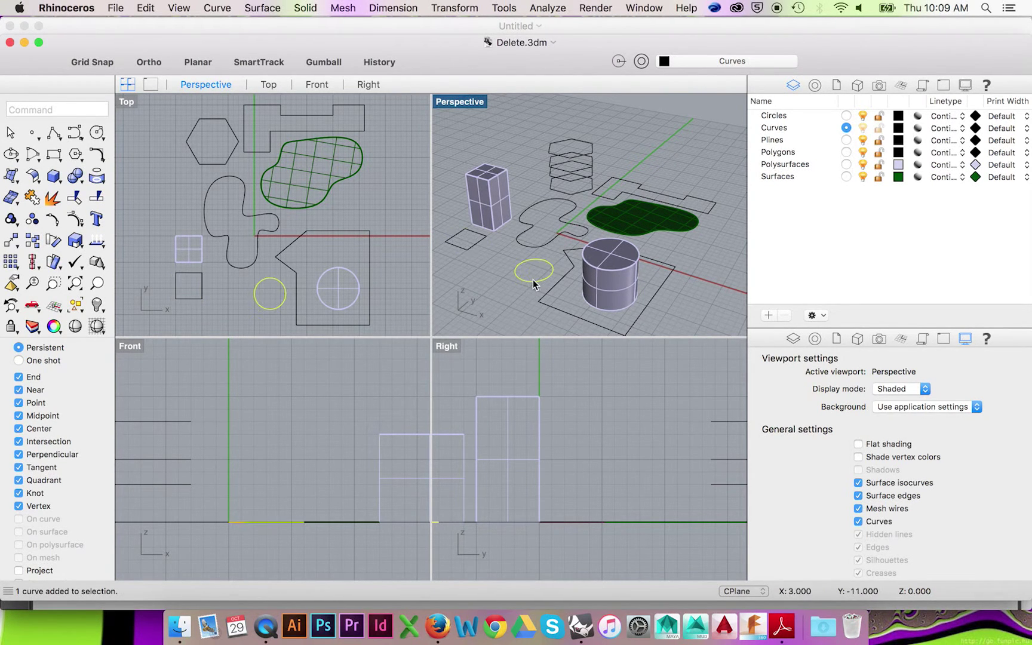
shift+click(470, 250)
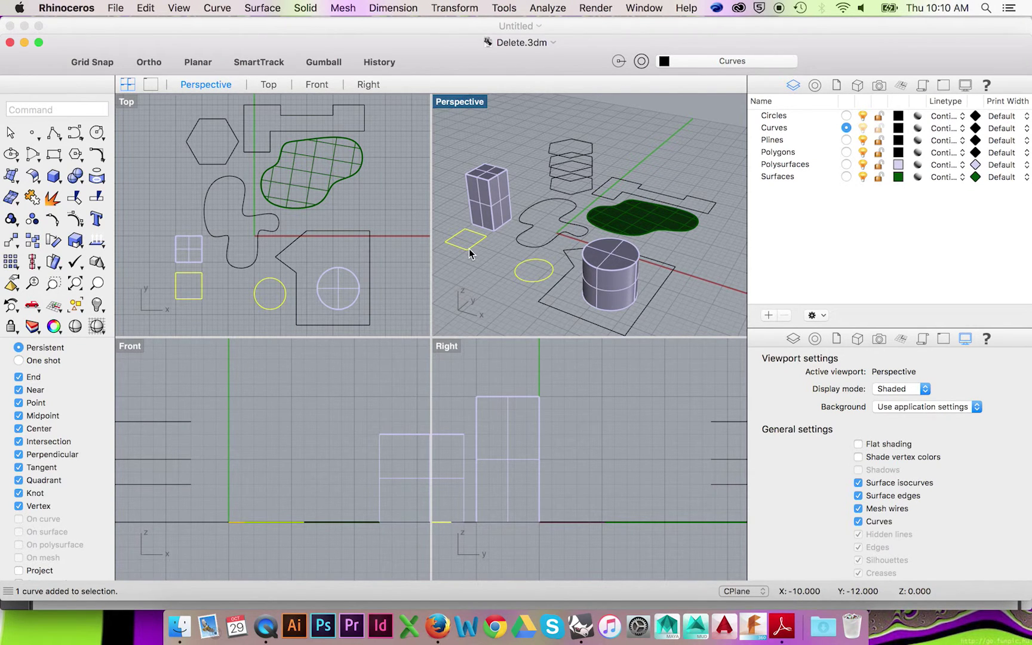
key(Delete)
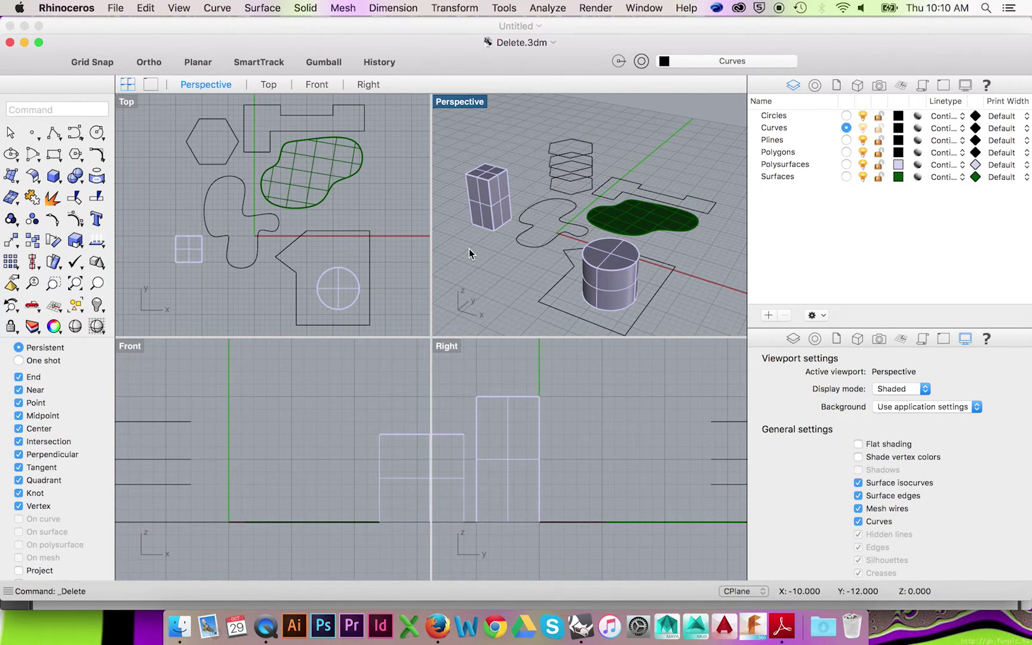
key(super+z)
click(512, 289)
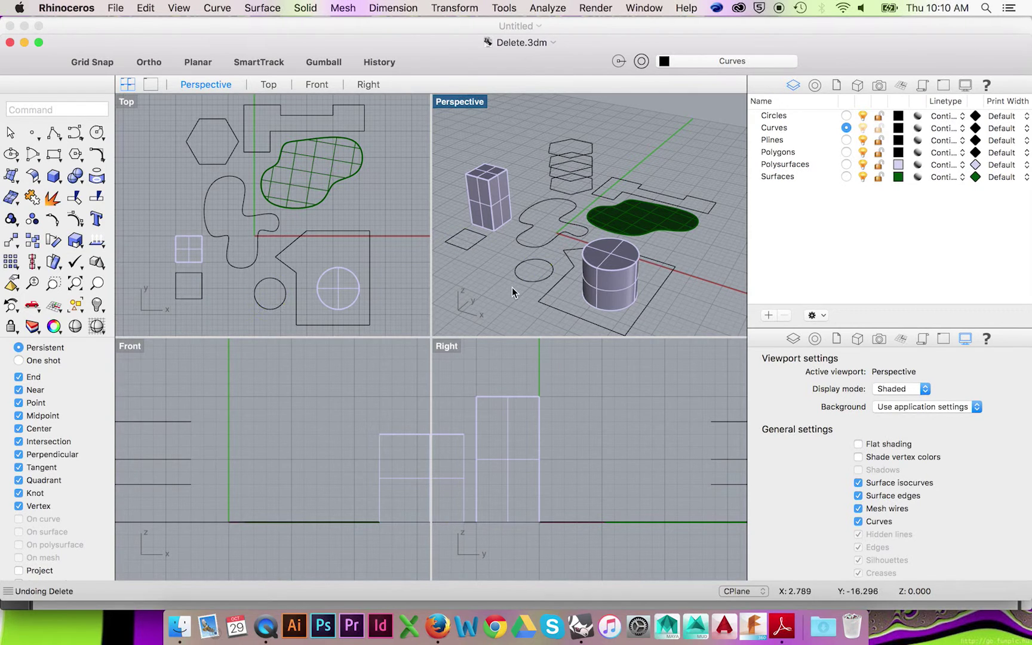
click(222, 169)
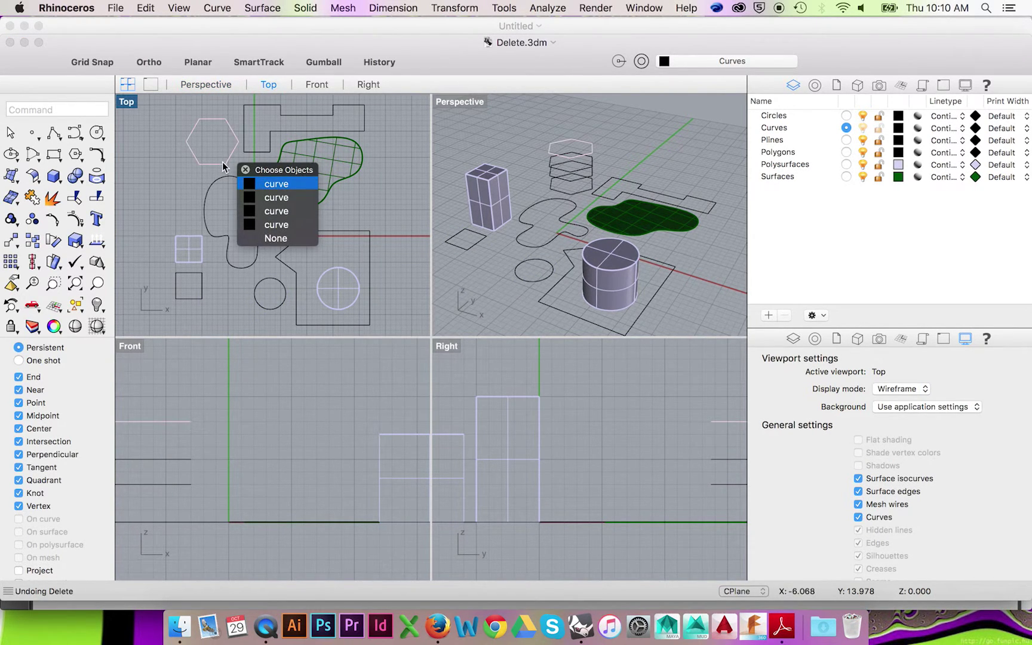
click(217, 164)
click(222, 171)
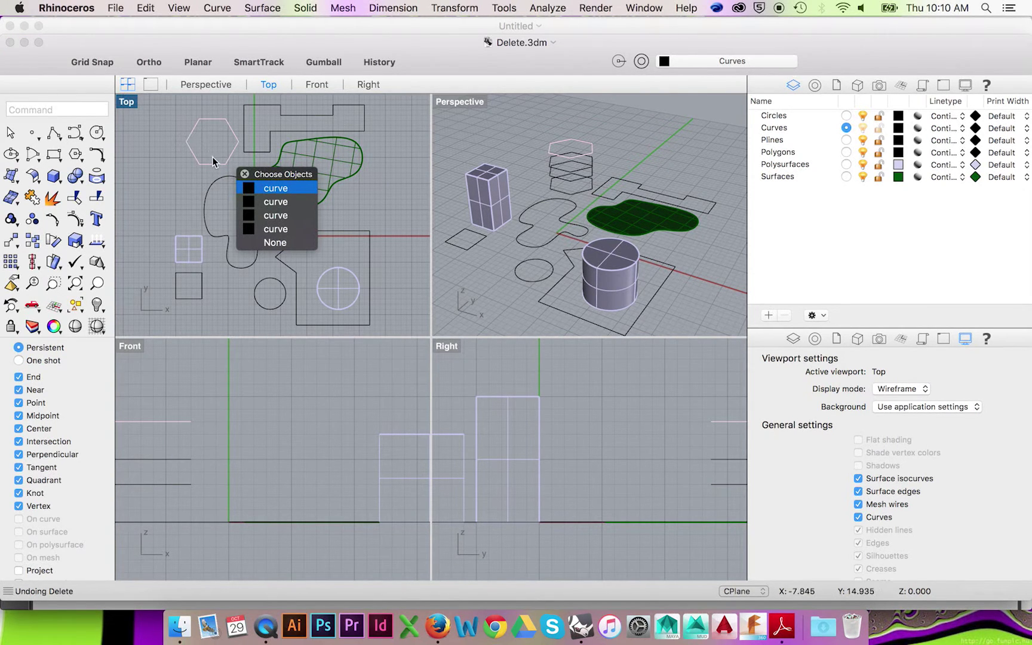
click(248, 190)
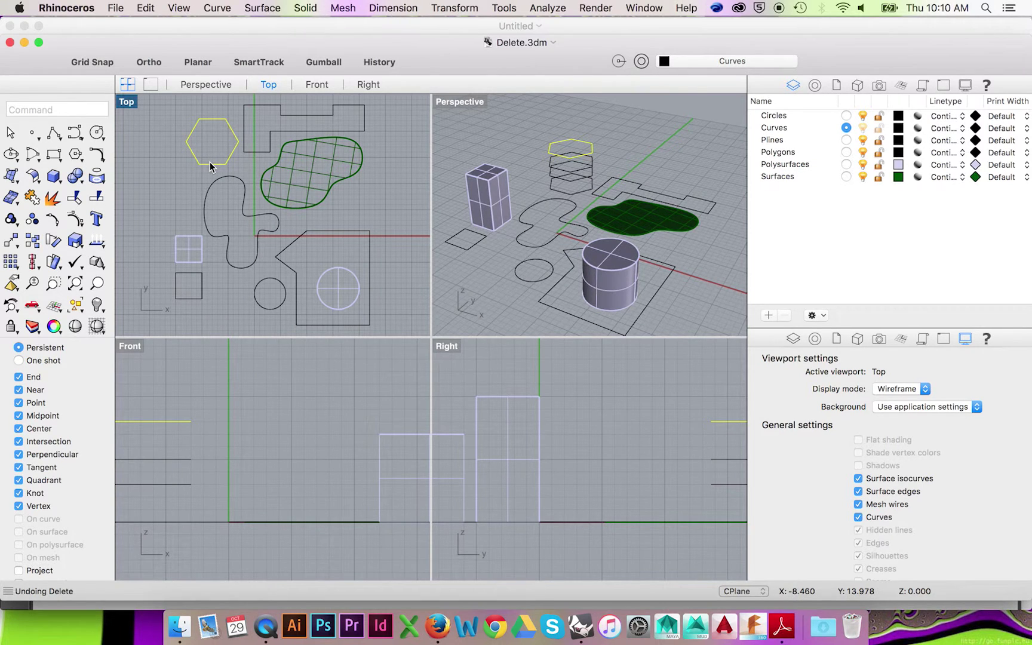
key(Delete)
key(super+z)
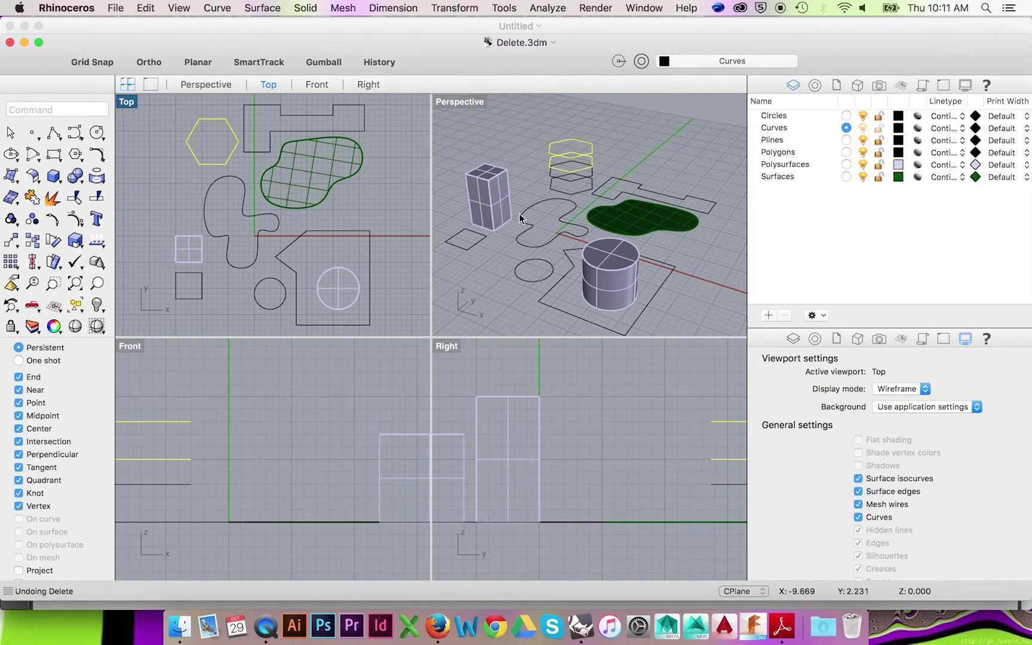
key(Escape)
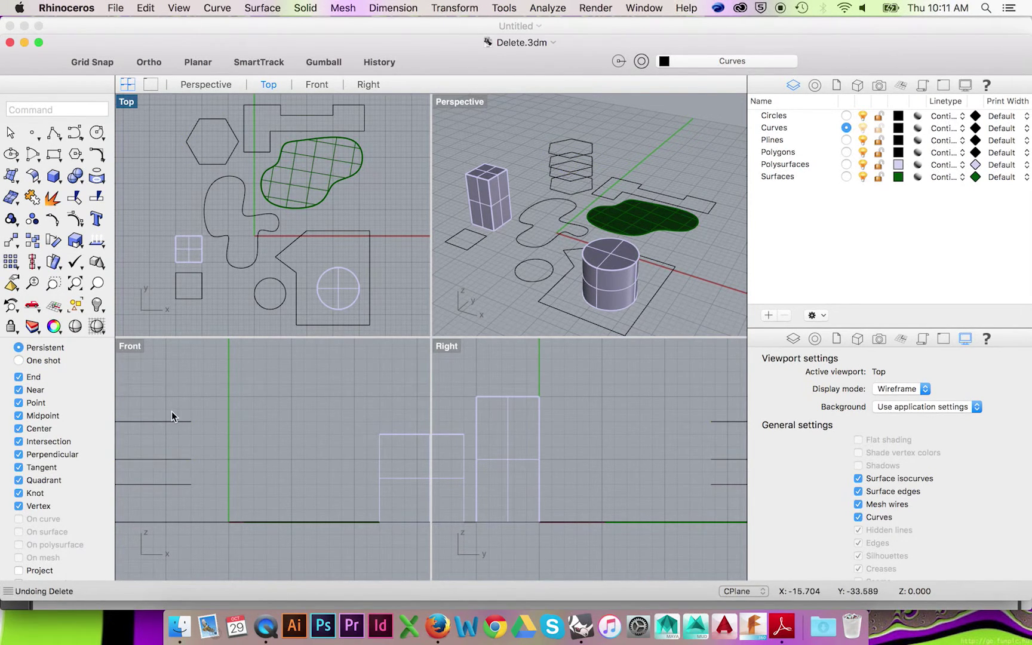
click(179, 422)
click(288, 410)
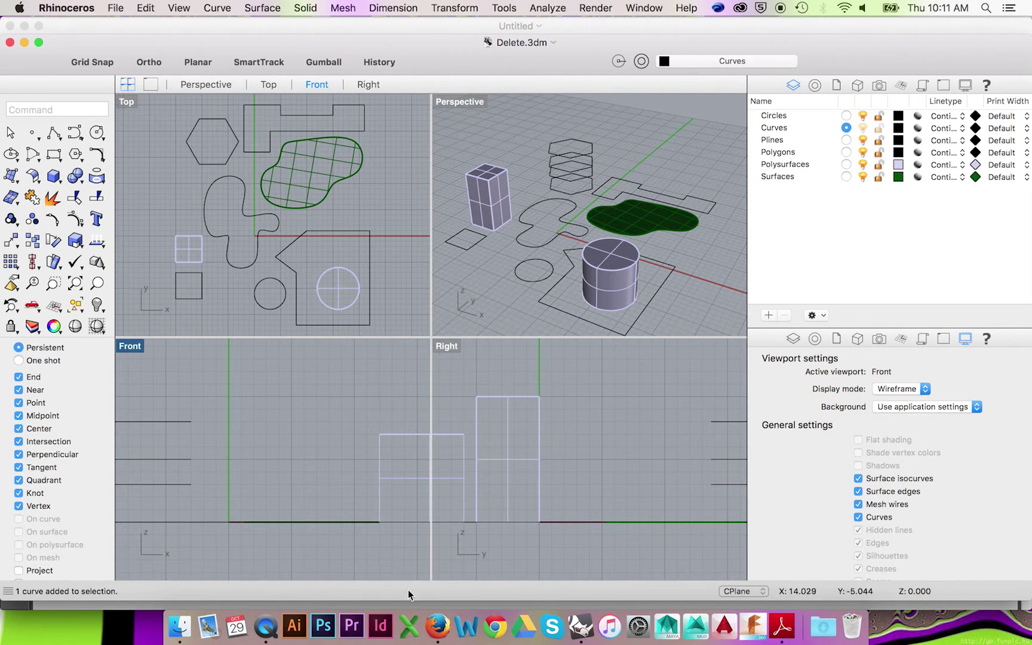
drag(411, 183, 319, 125)
click(403, 186)
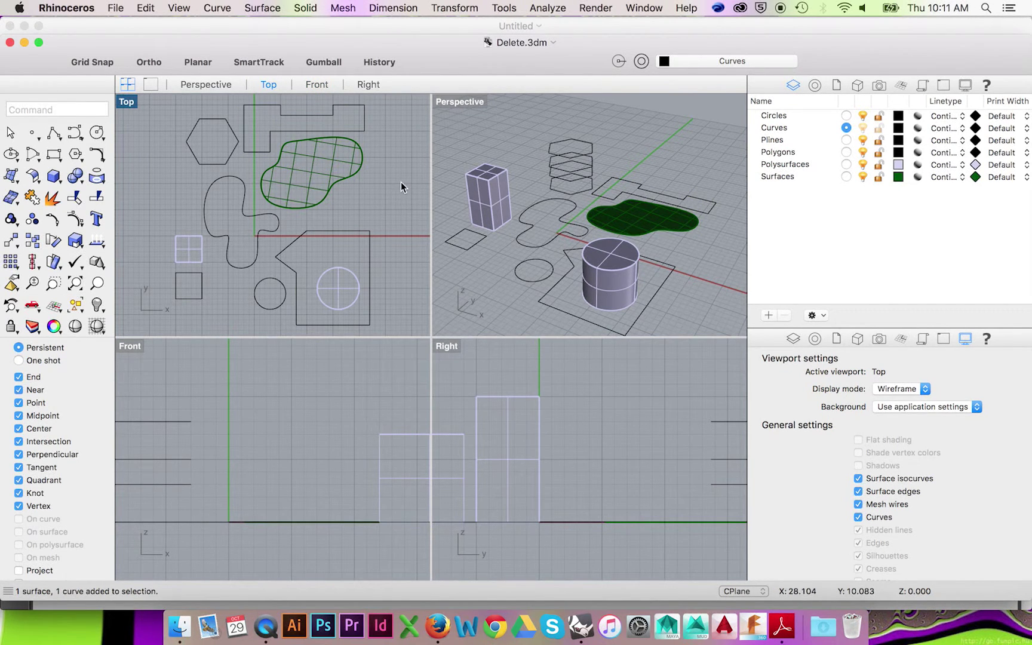
drag(402, 115, 207, 277)
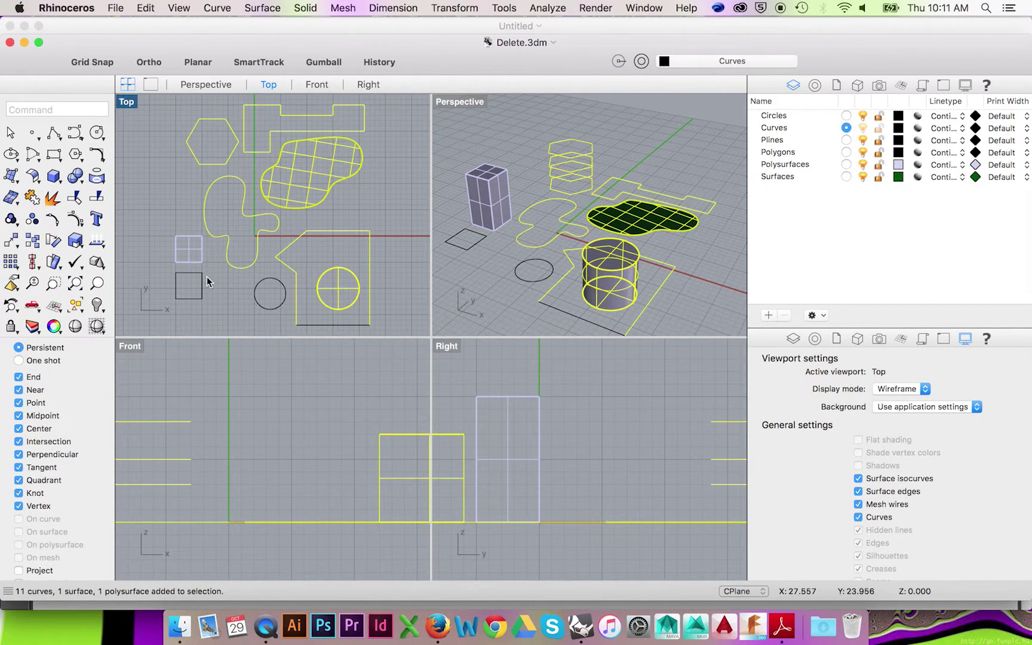
click(383, 212)
drag(358, 275, 294, 288)
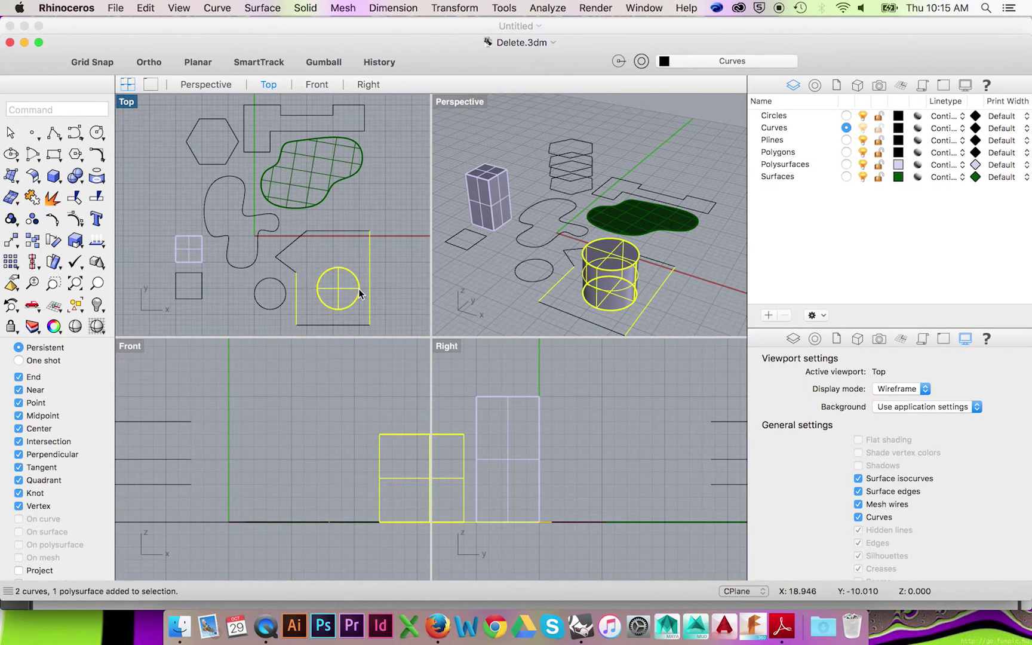
super+click(370, 297)
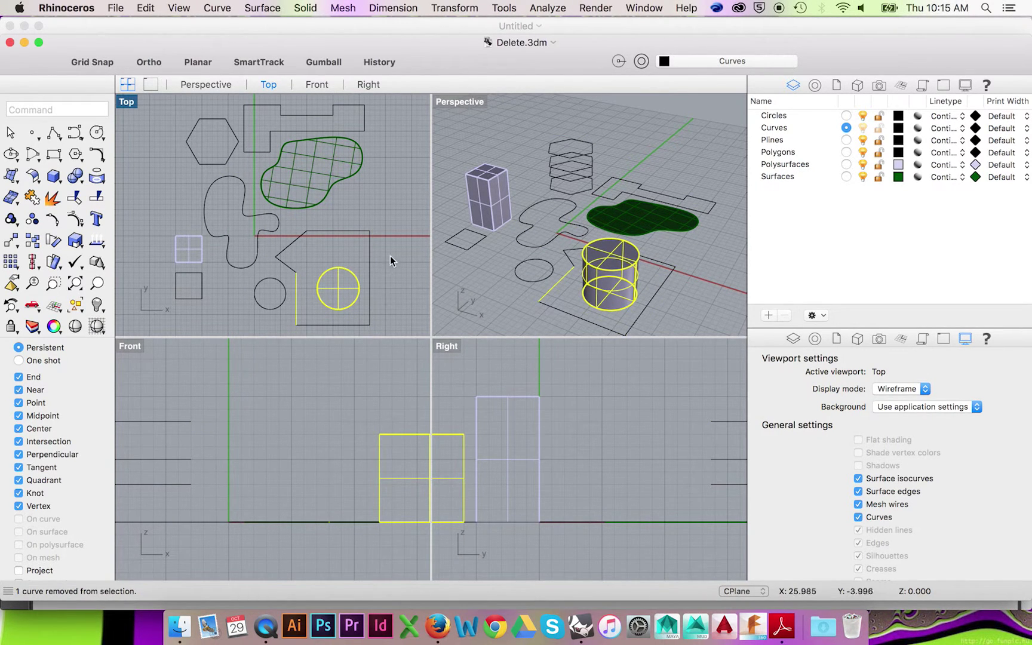
super+click(355, 303)
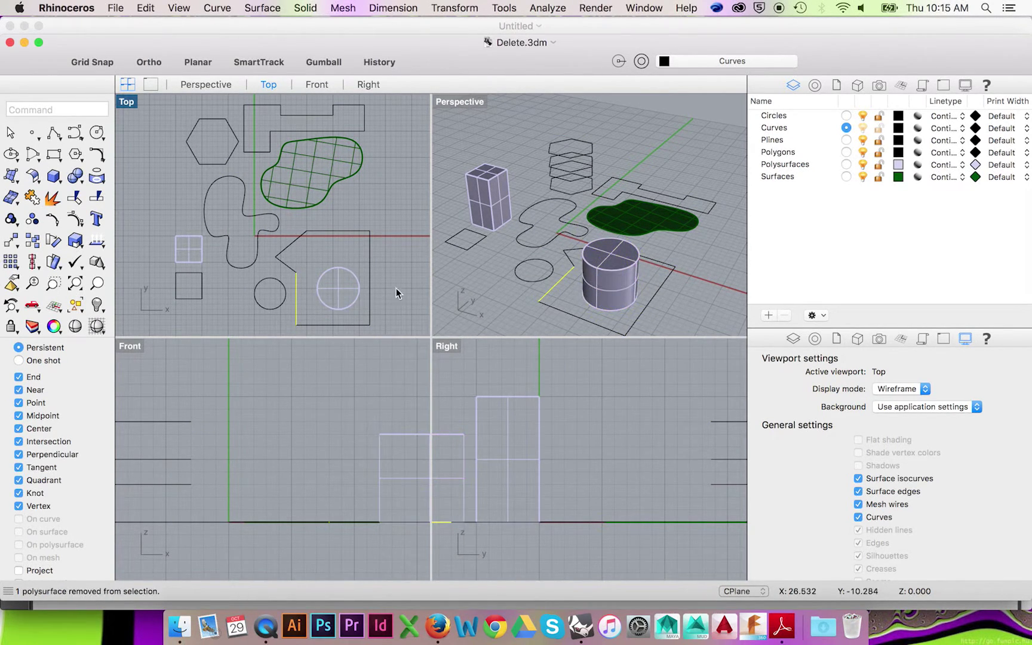
key(Escape)
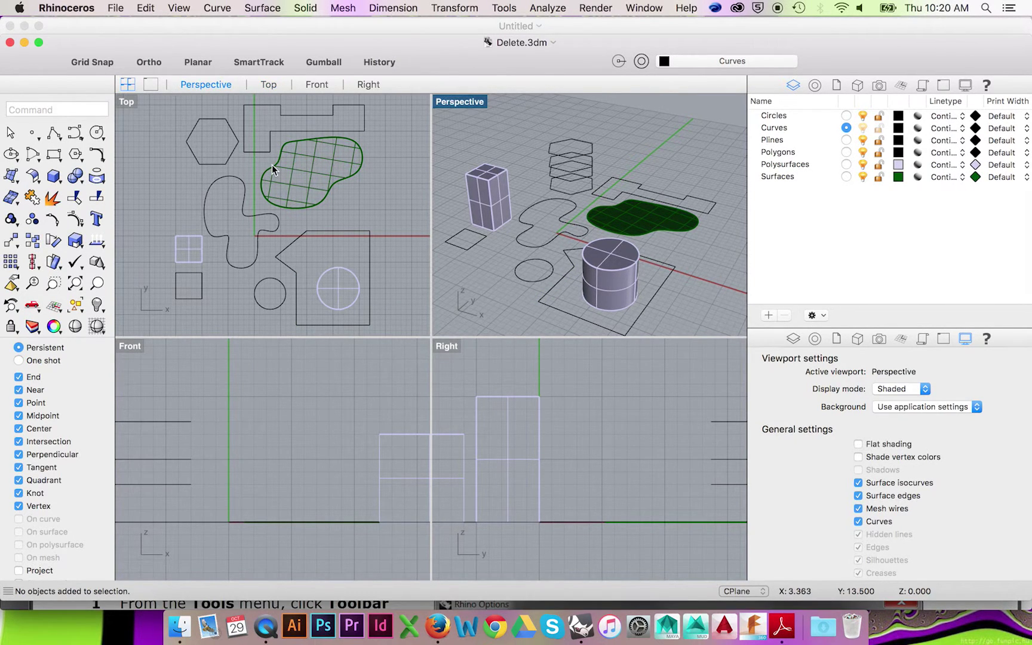
In the Top view, select every object, then clear the selection with Esc
text(sell)
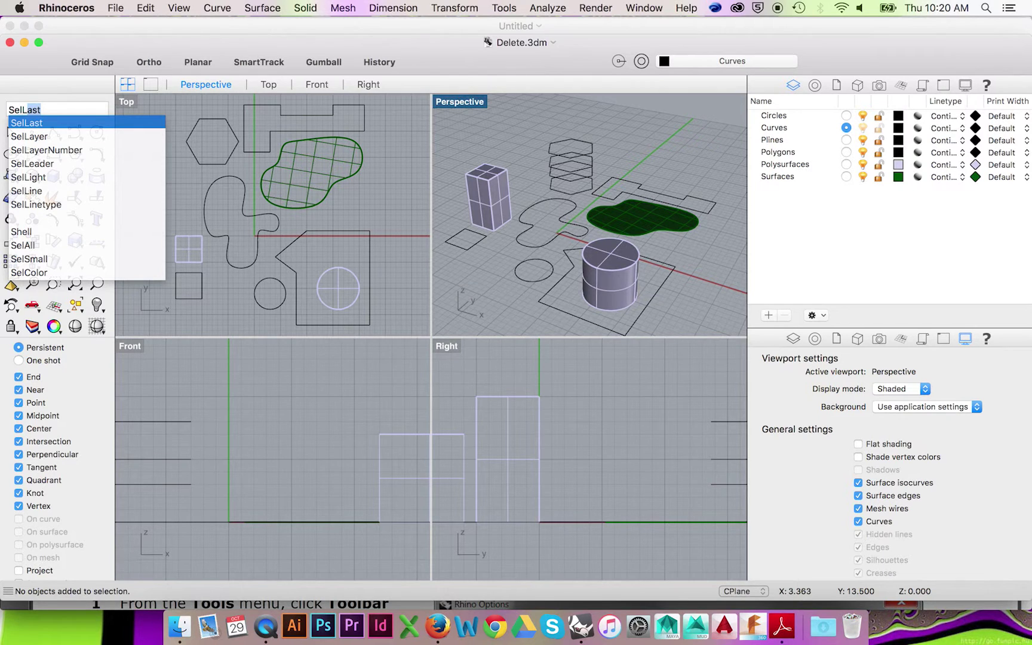
click(412, 238)
key(super+a)
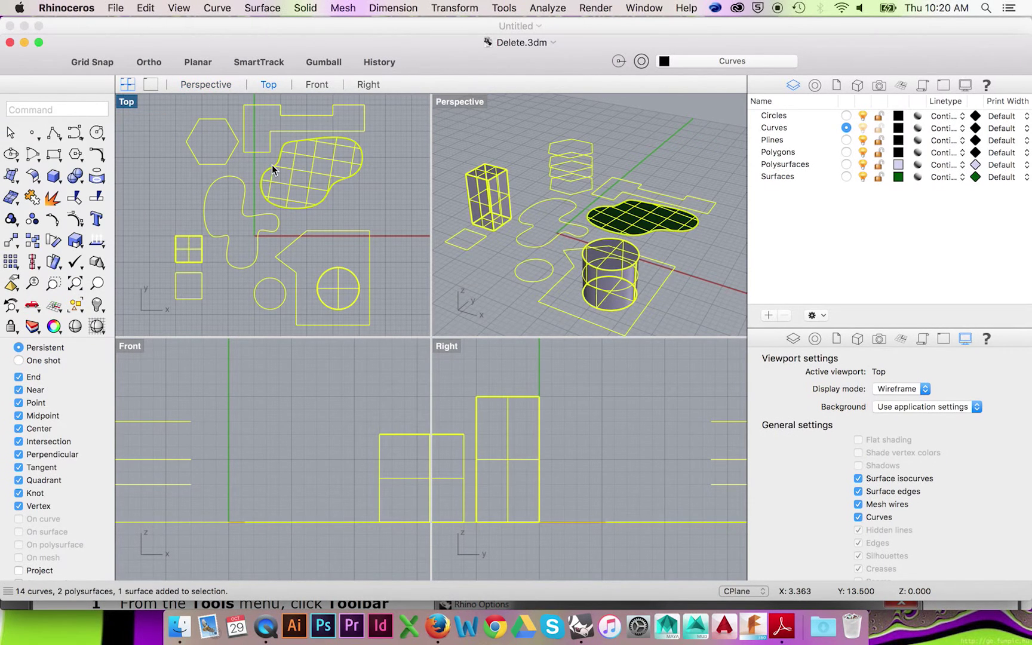
key(Escape)
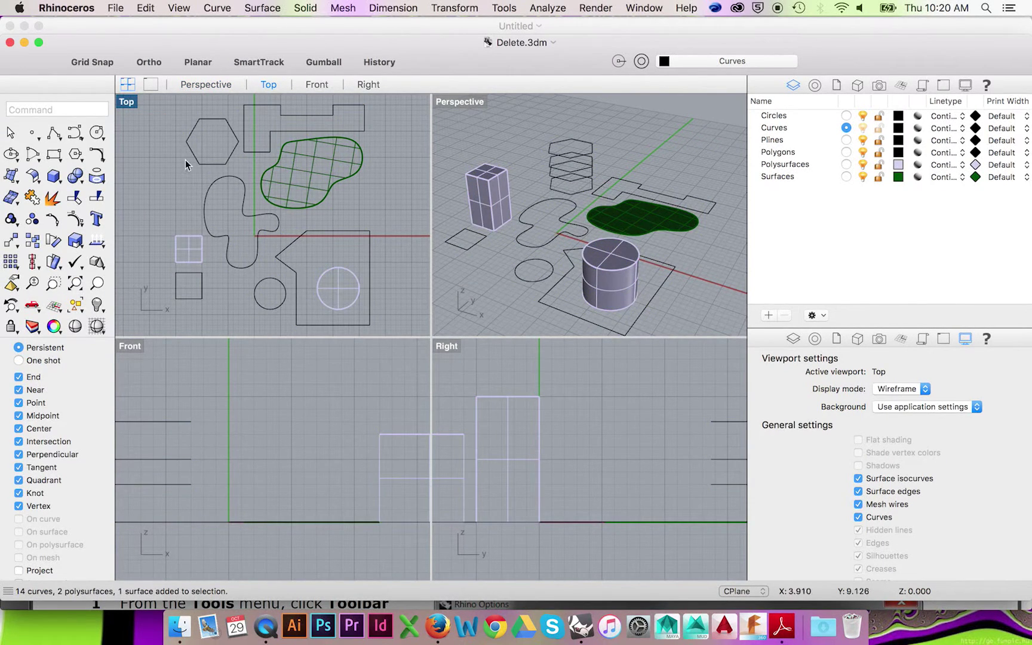
Type Sel and step down the autocomplete list to SelClosedCrv
text(SelAll)
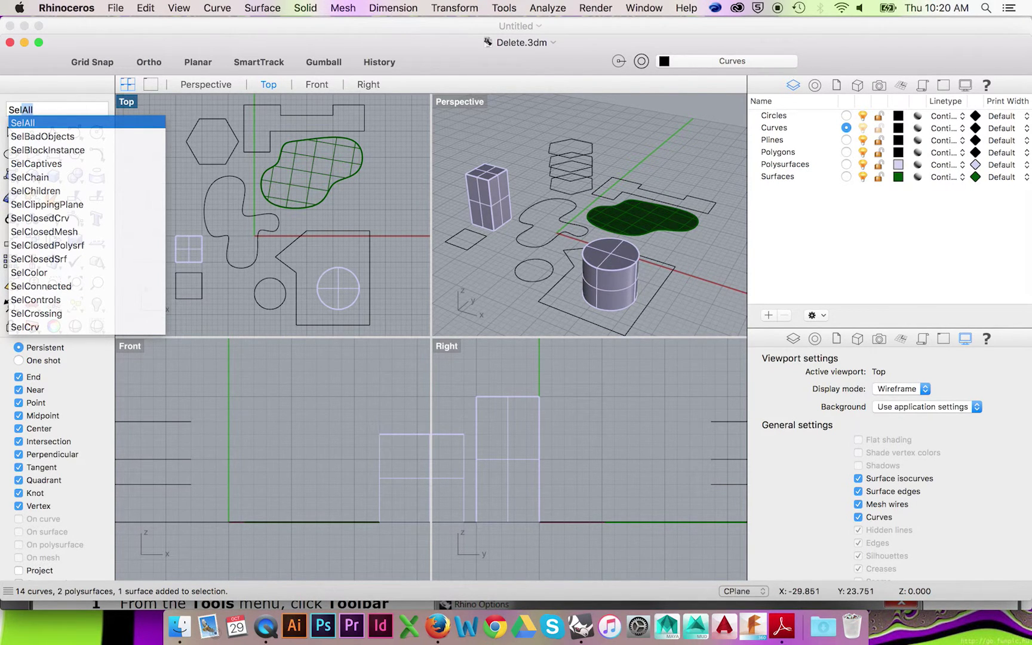
key(Down)
key(Down)
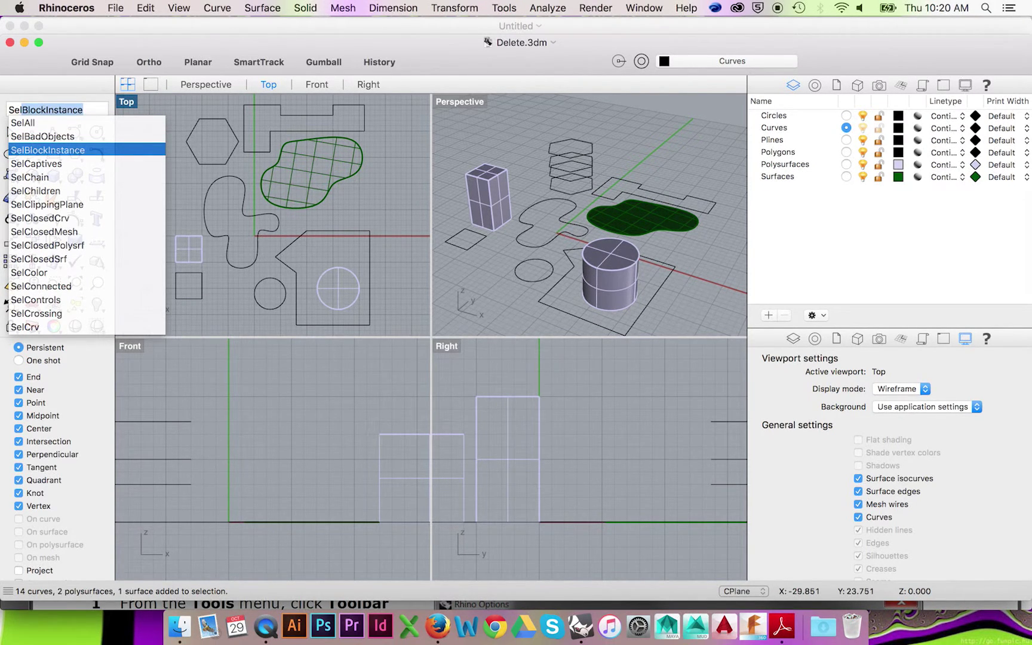
key(Down)
key(Down)
key(Down)
key(Down)
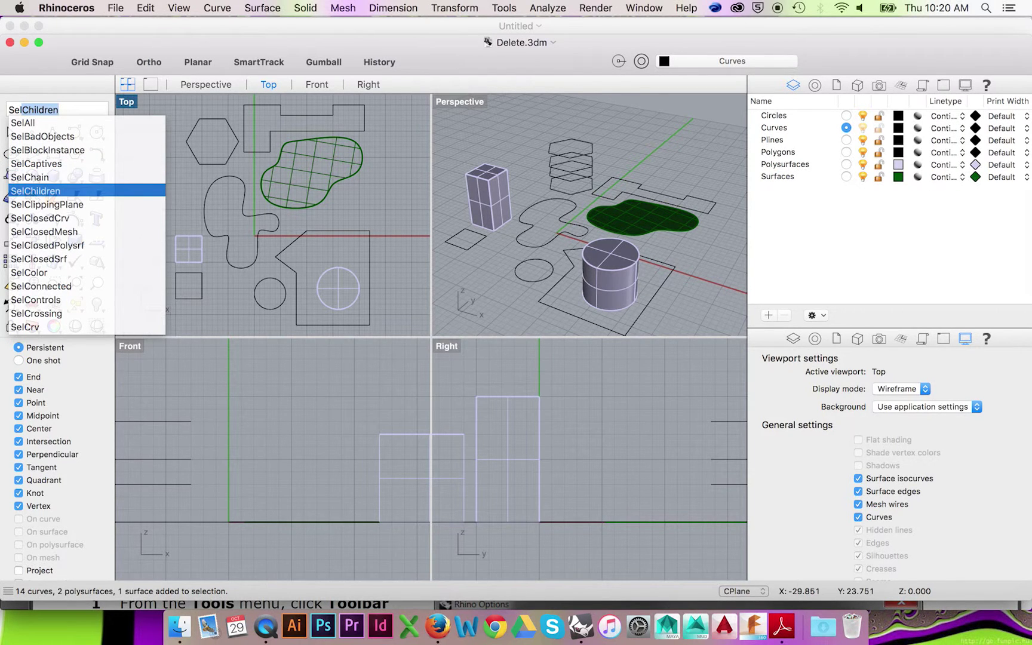
key(Down)
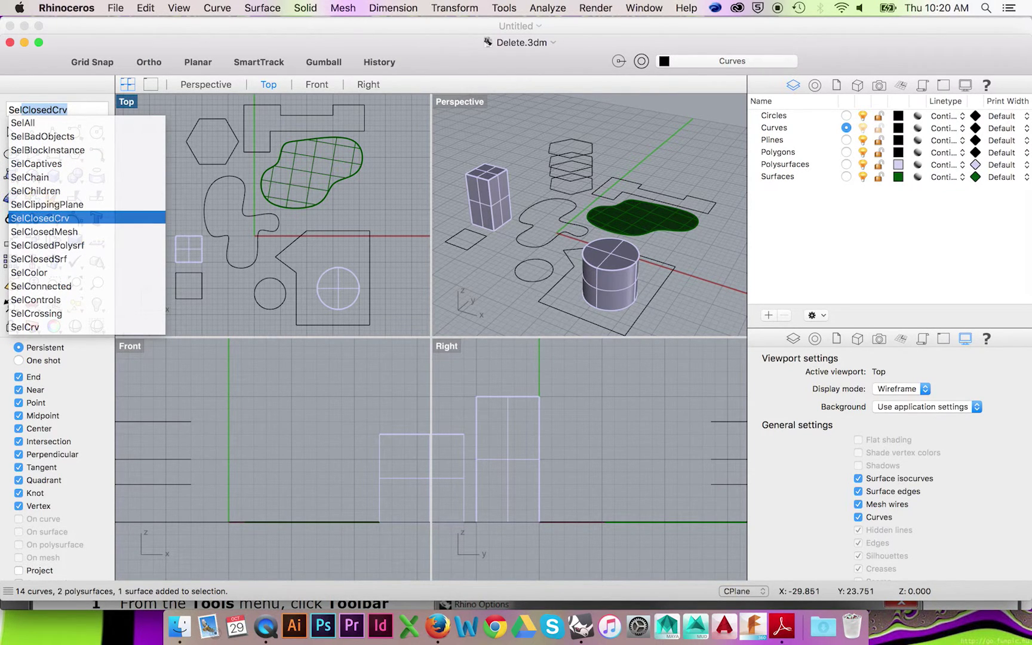
Select all closed curves with SelClosedCrv, clear them, then start and cancel SelCrossing
key(Return)
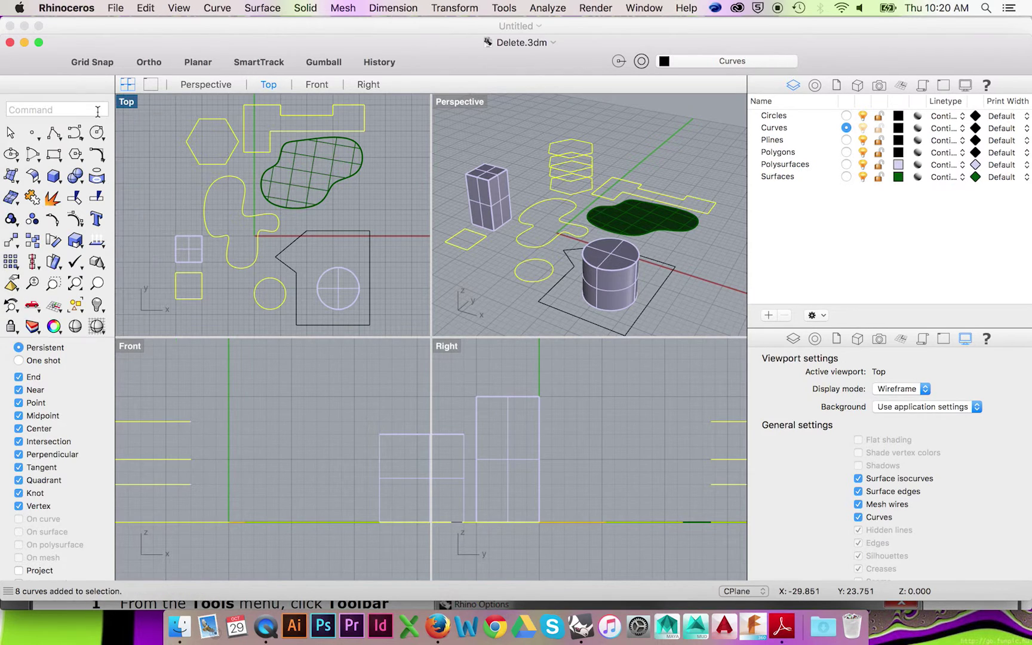
click(182, 203)
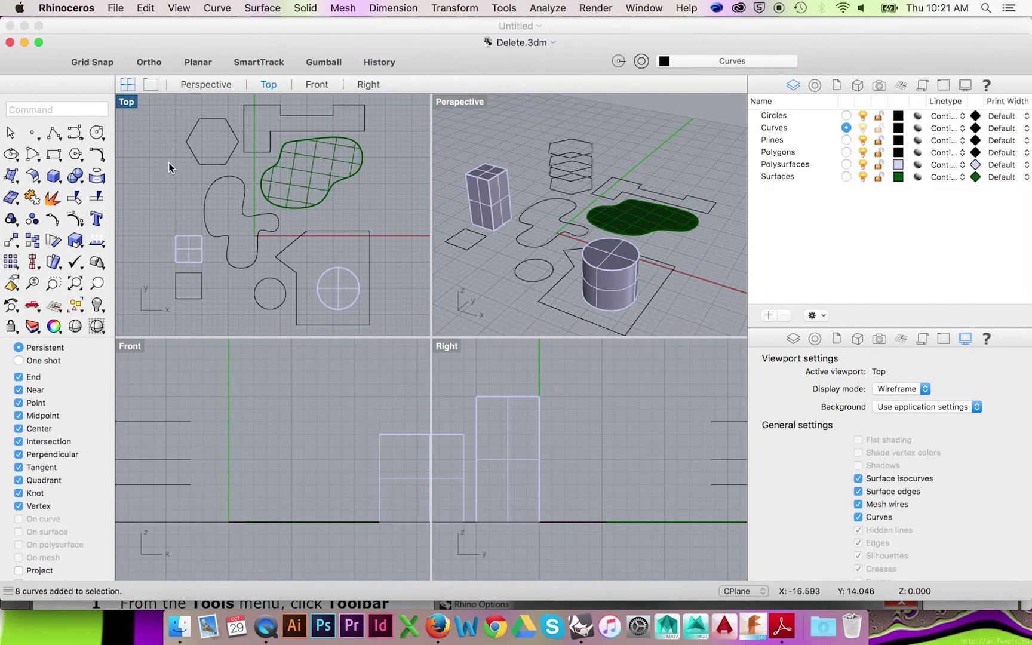
text(SelAll)
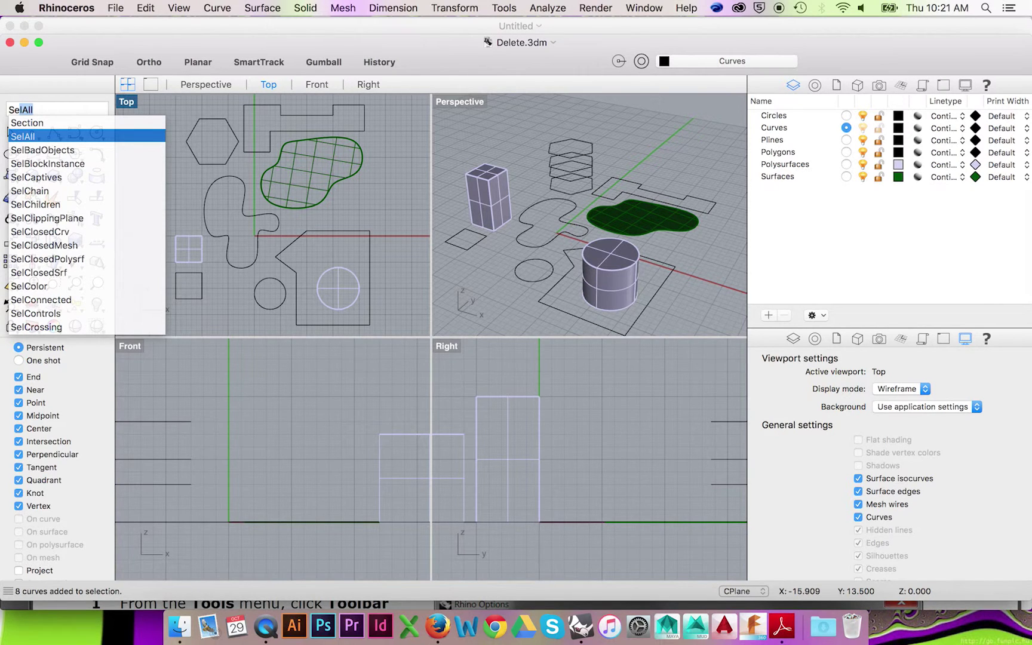
key(Down)
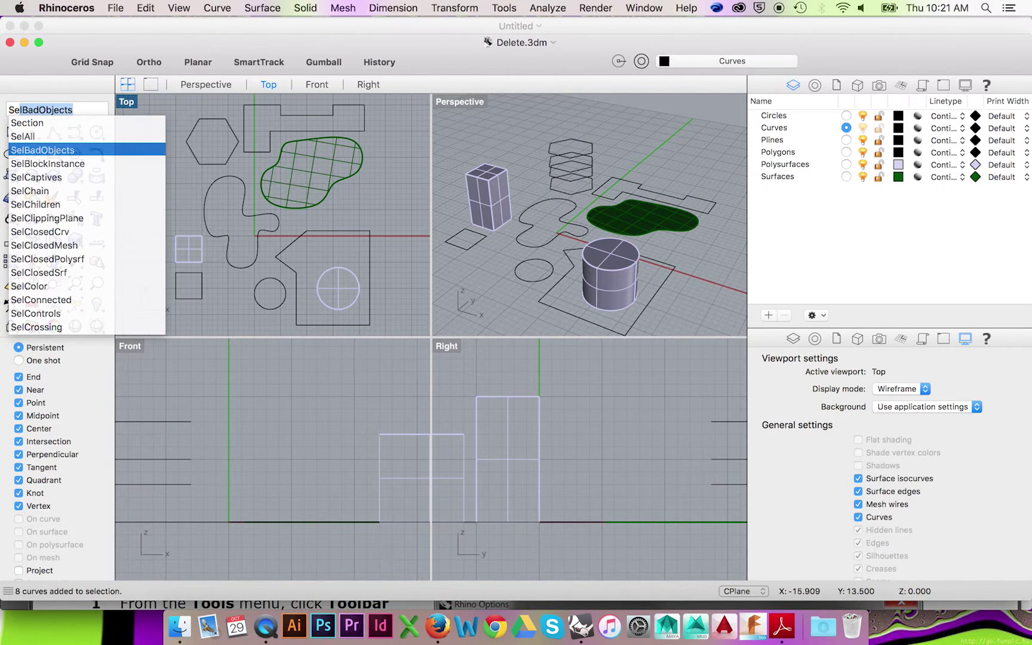
key(Down)
key(Down)
key(Down)
key(Down)
key(Down)
key(Down)
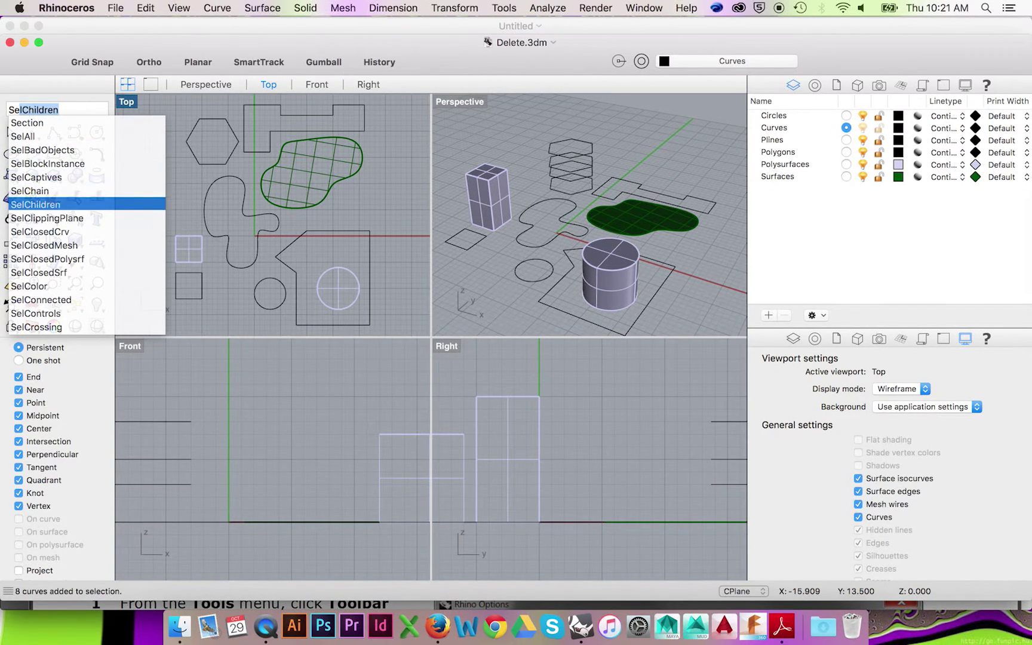
key(Down)
key(Down)
key(Down)
key(Down)
key(Down)
key(Down)
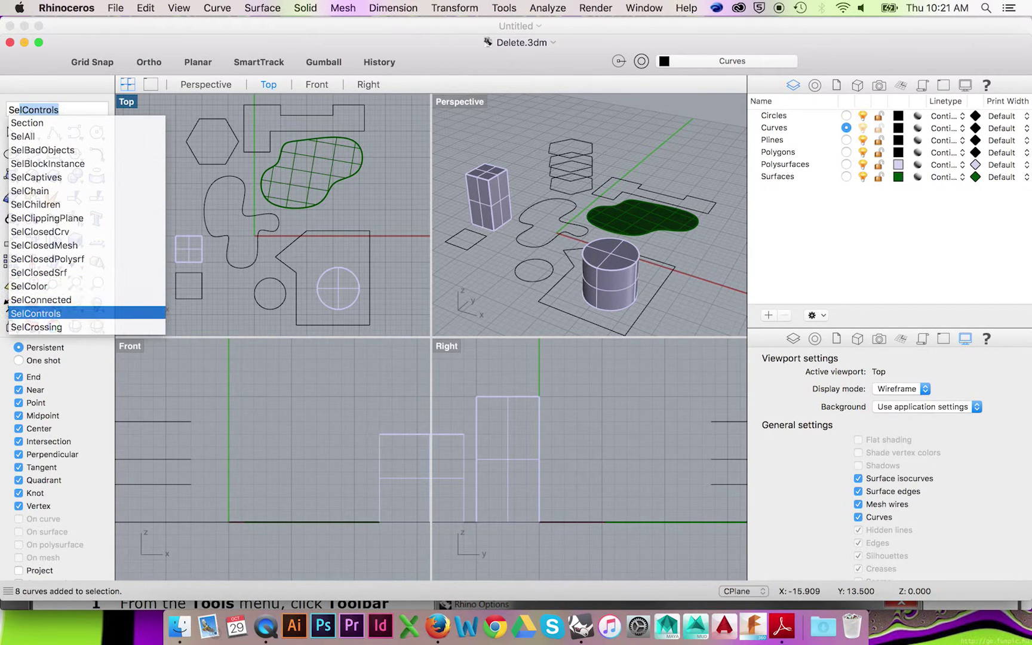
key(Down)
key(Return)
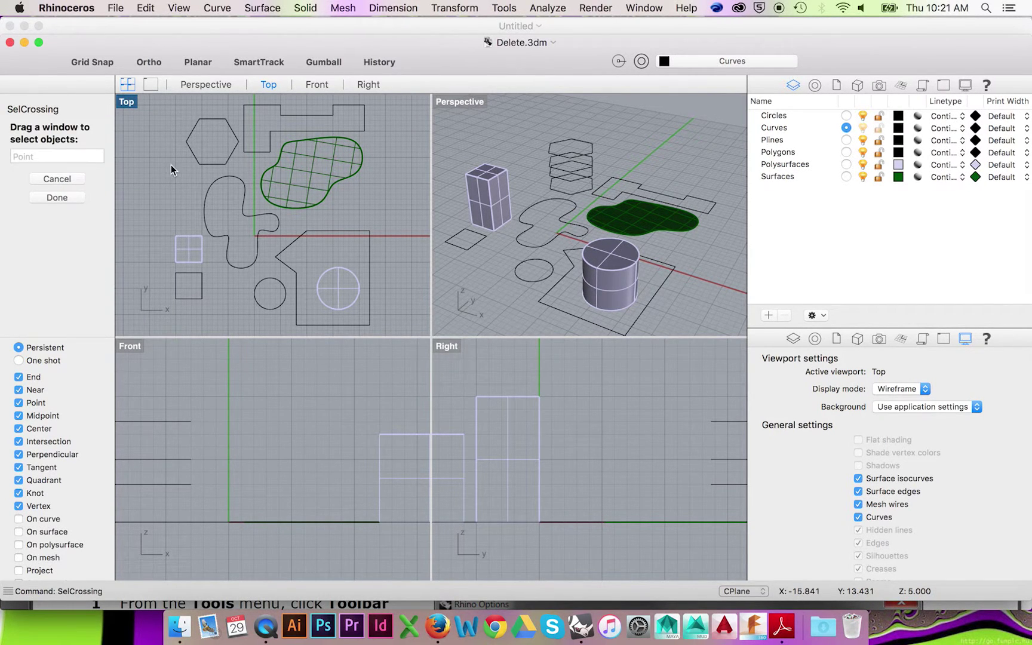
click(78, 179)
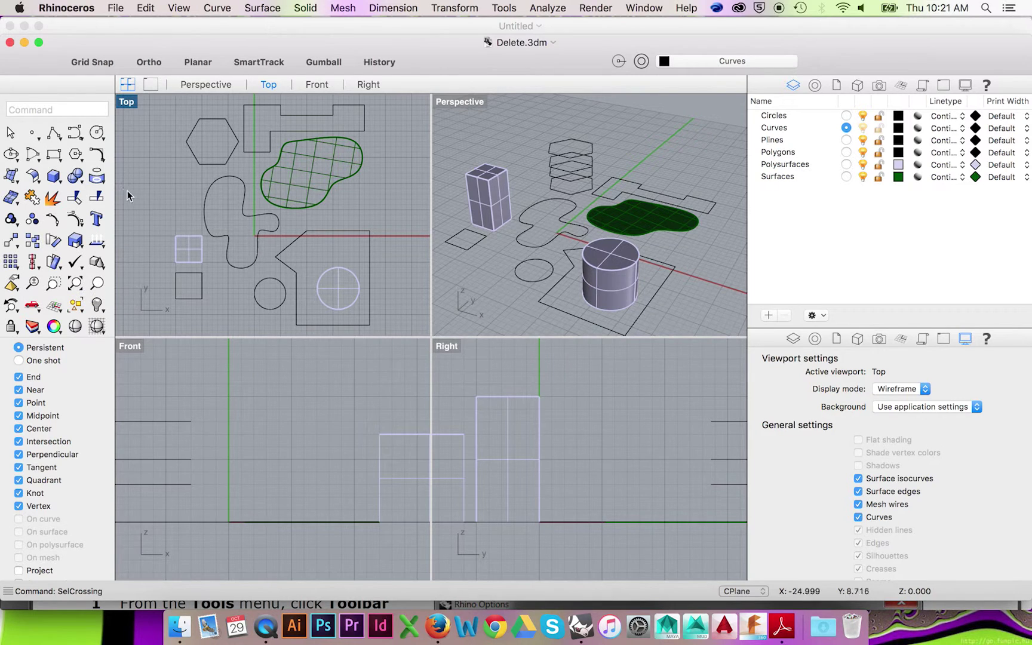